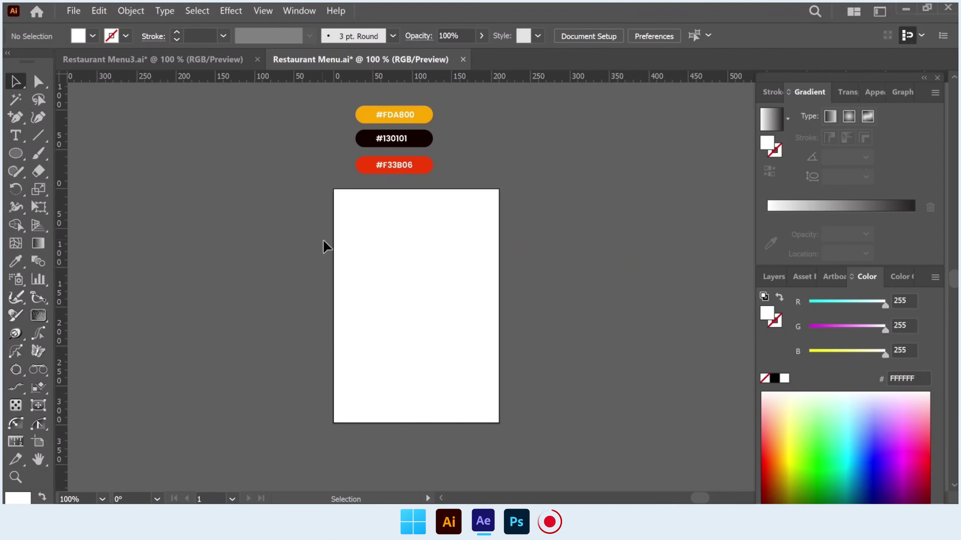
Step: Cover the Restaurant Menu artboard with a full-page rectangle filled with #130101
click(14, 159)
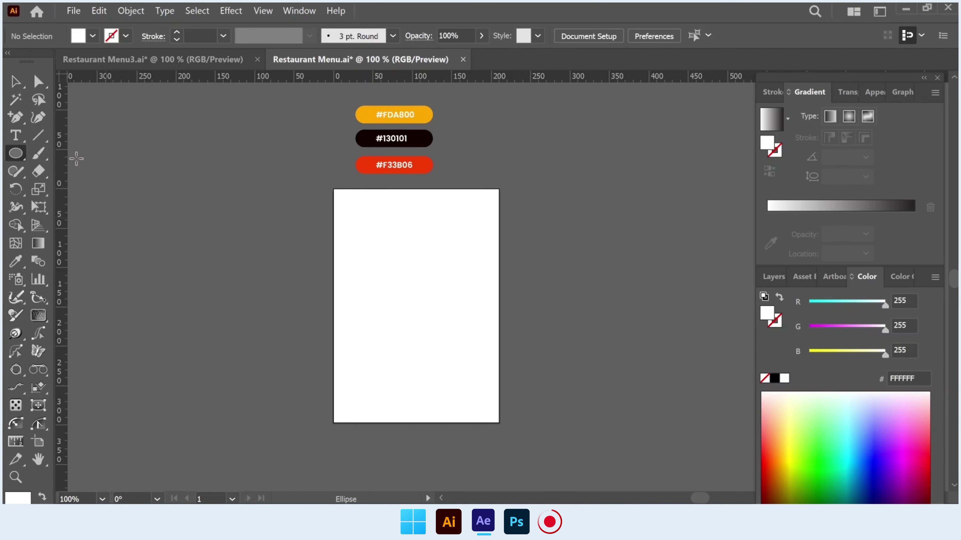
drag(333, 189, 496, 423)
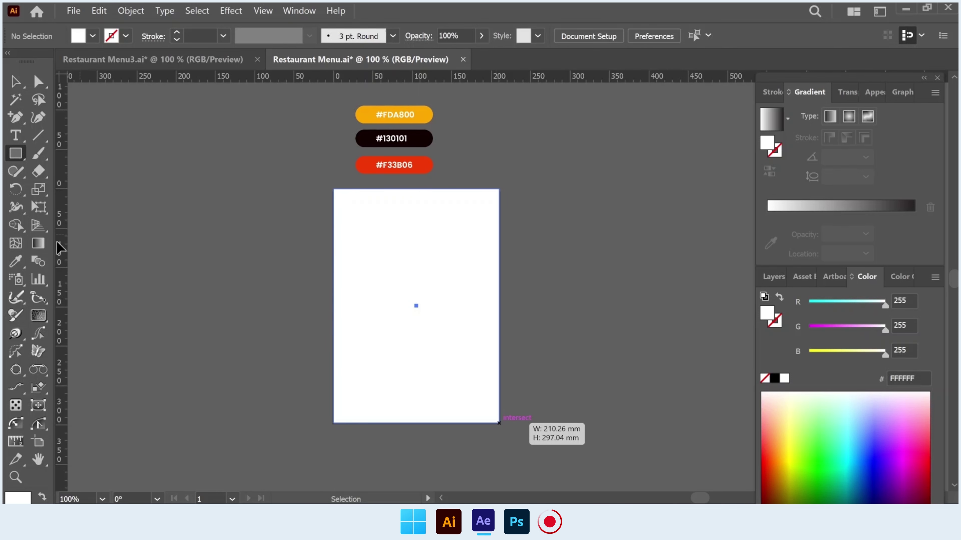
click(15, 261)
click(430, 140)
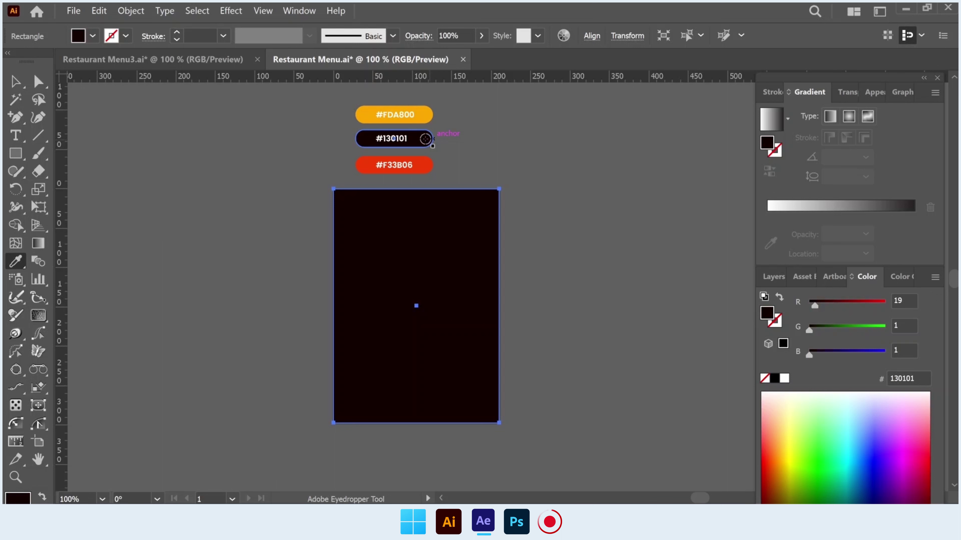
key(v)
click(145, 162)
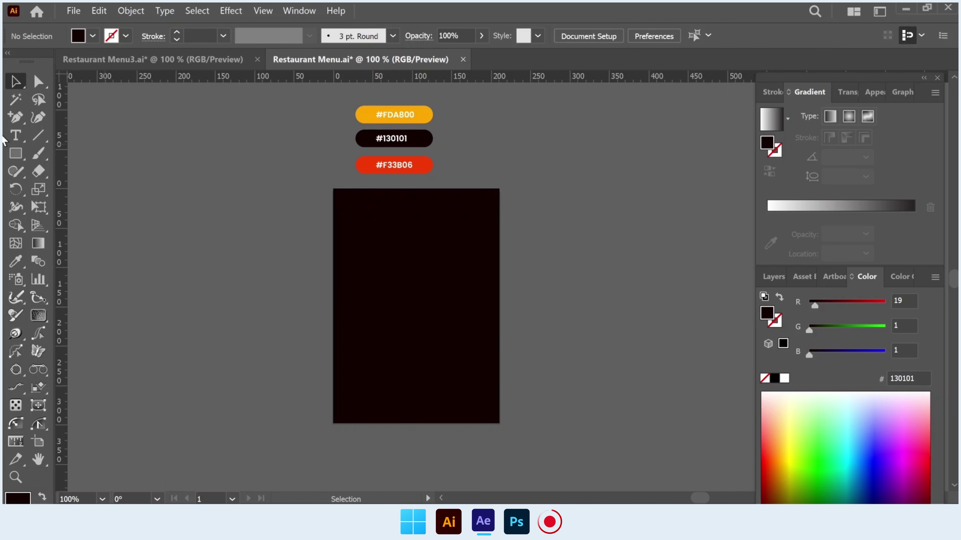
Step: Draw a rectangle across the artboard's top-left corner and fill it with F2F2F2 grey
drag(14, 153, 76, 153)
drag(321, 198, 432, 255)
drag(351, 226, 337, 214)
key(v)
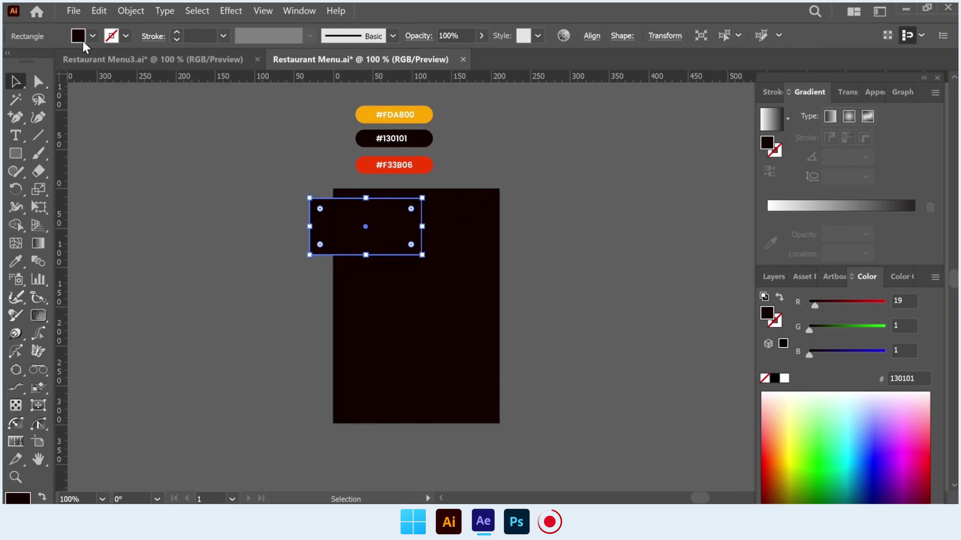
click(82, 40)
click(123, 104)
Step: Nudge the grey rectangle up and round its right corners into a semicircular end
key(Escape)
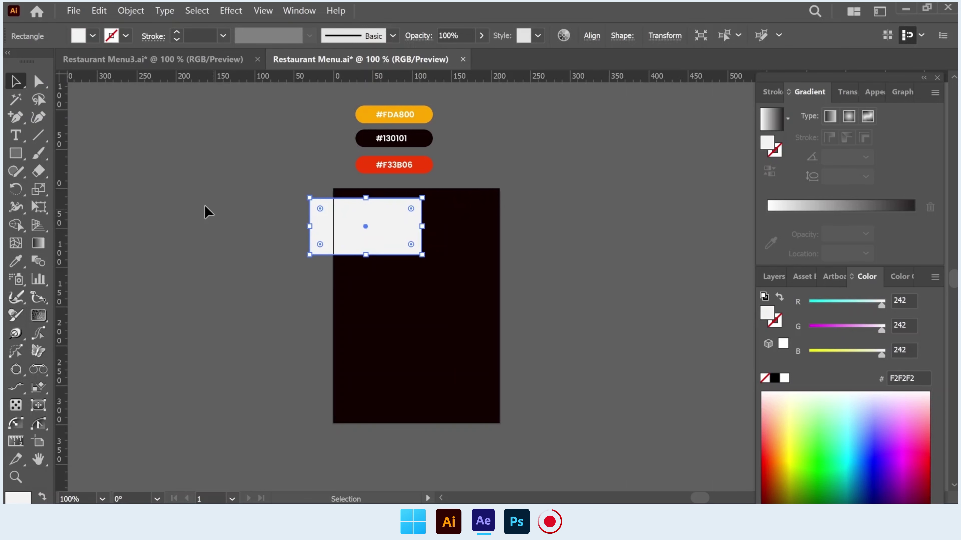
scroll(327, 217, up, 3)
drag(392, 227, 391, 214)
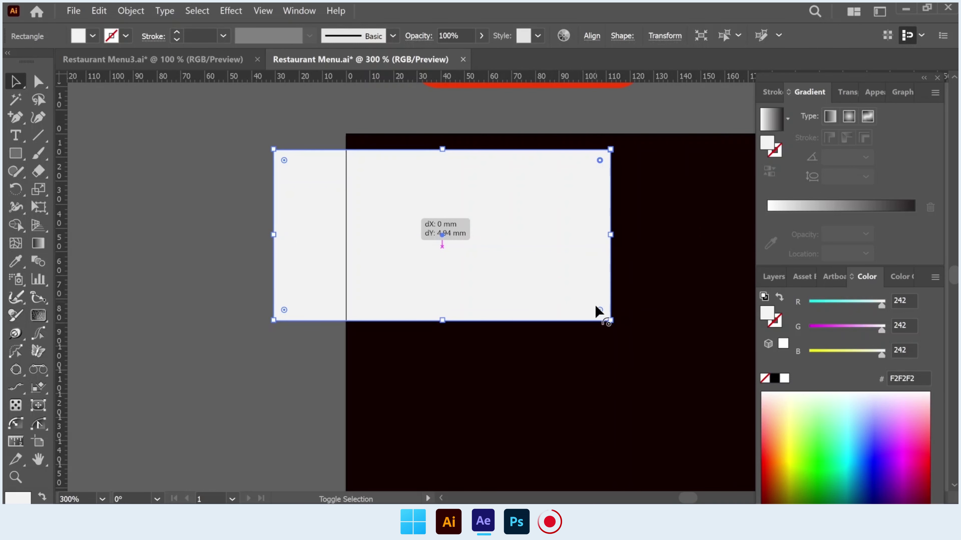
drag(586, 299, 485, 240)
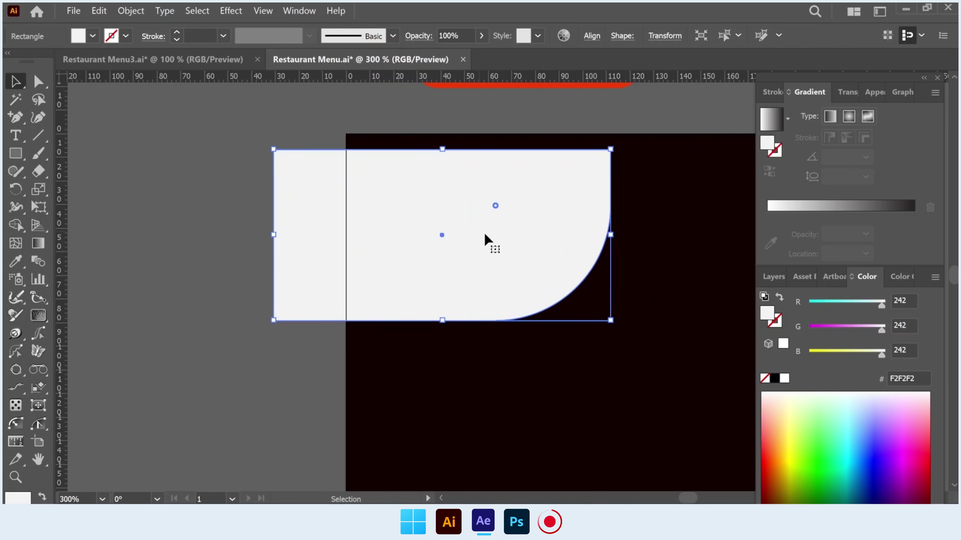
key(ctrl+z)
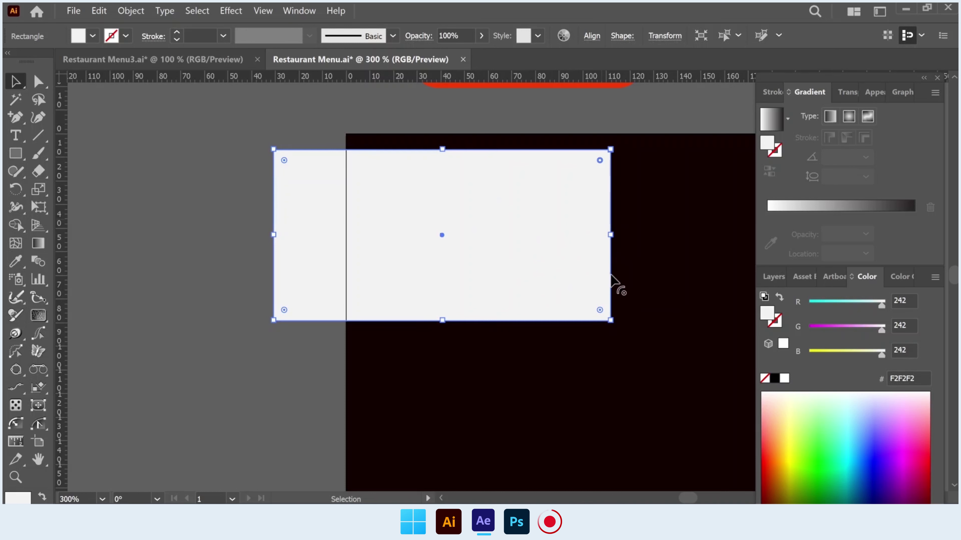
mouse_move(599, 311)
mouse_down()
mouse_move(425, 230)
mouse_move(414, 242)
mouse_up()
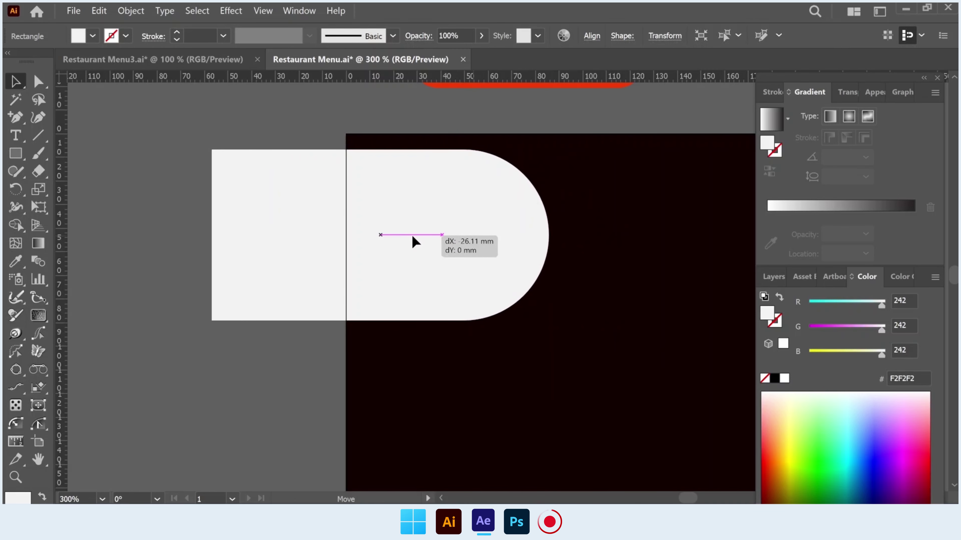
click(139, 214)
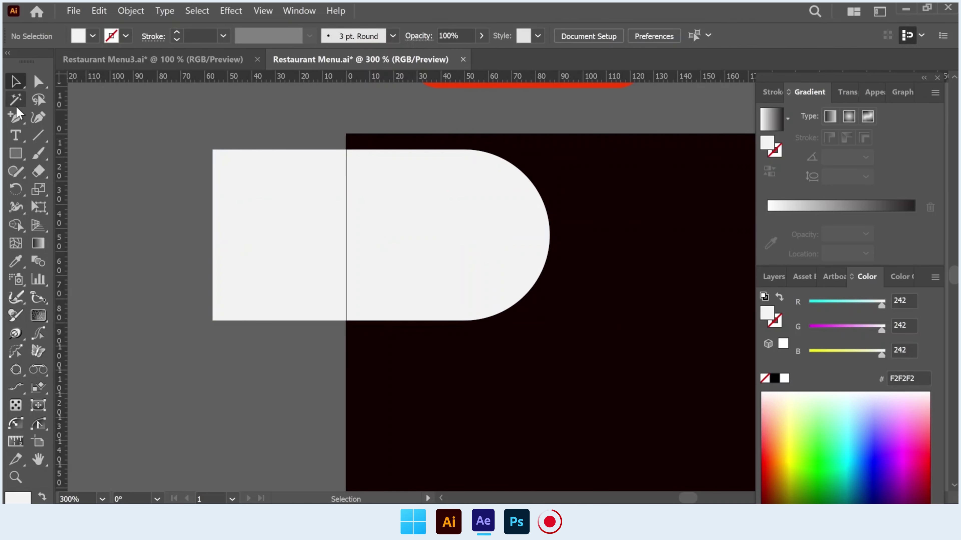
Step: Draw a #130101 circle centred inside the grey shape's rounded end
right_click(15, 154)
click(67, 186)
drag(372, 159, 520, 317)
click(16, 261)
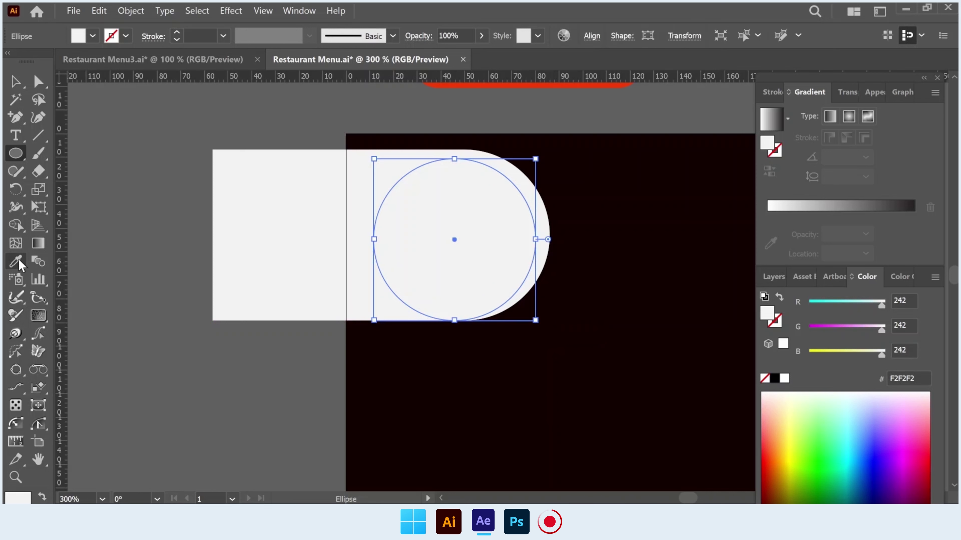
click(603, 243)
click(15, 83)
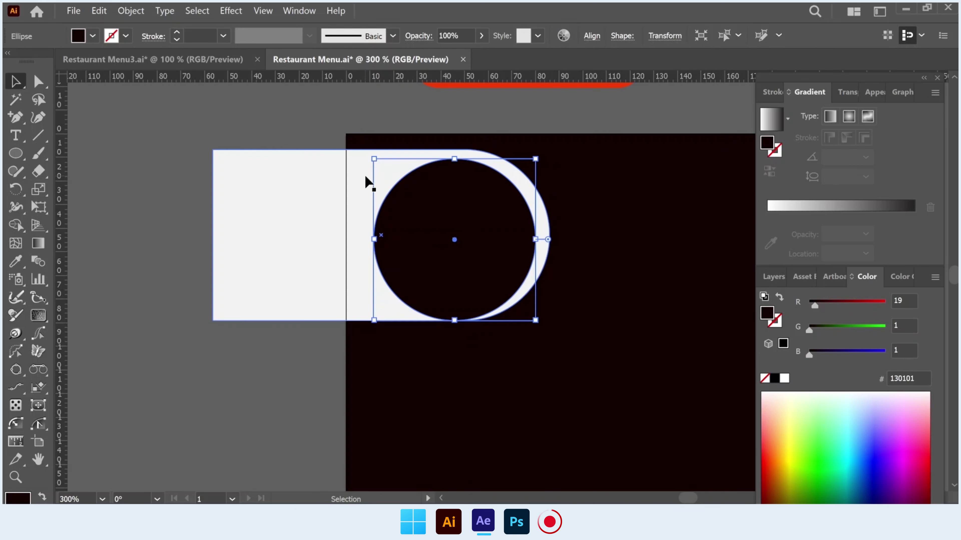
drag(458, 219, 459, 215)
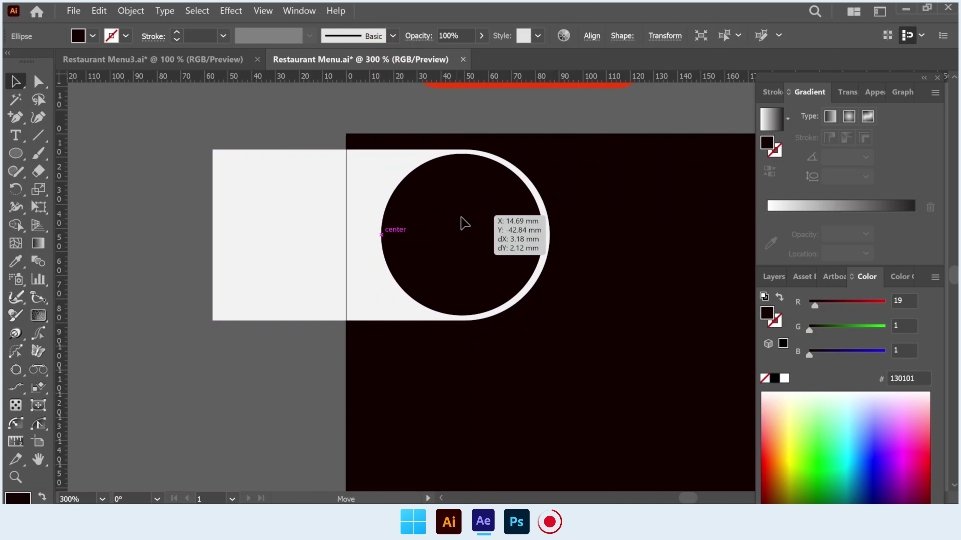
click(143, 165)
Step: Trim away the grey shape's overhang left of the artboard using Shape Builder
click(264, 189)
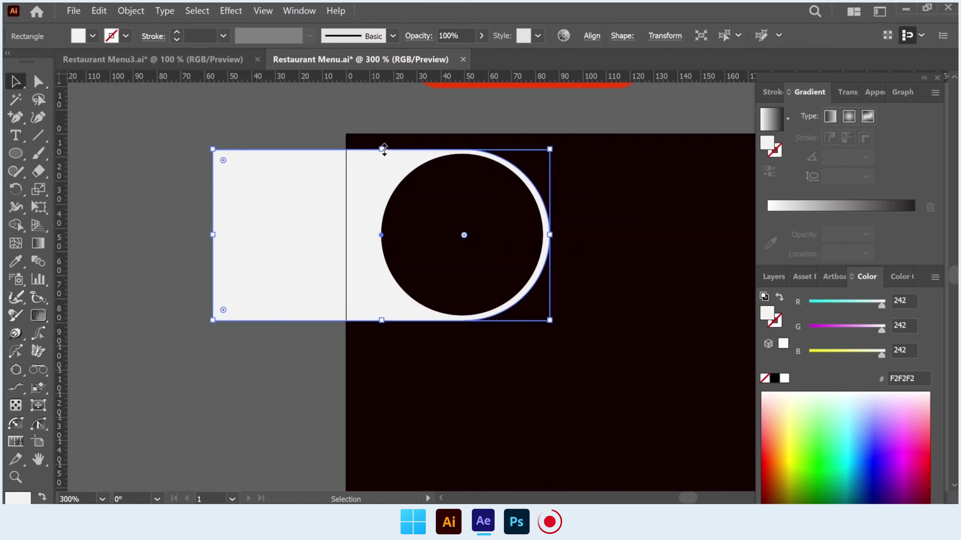
shift+click(416, 146)
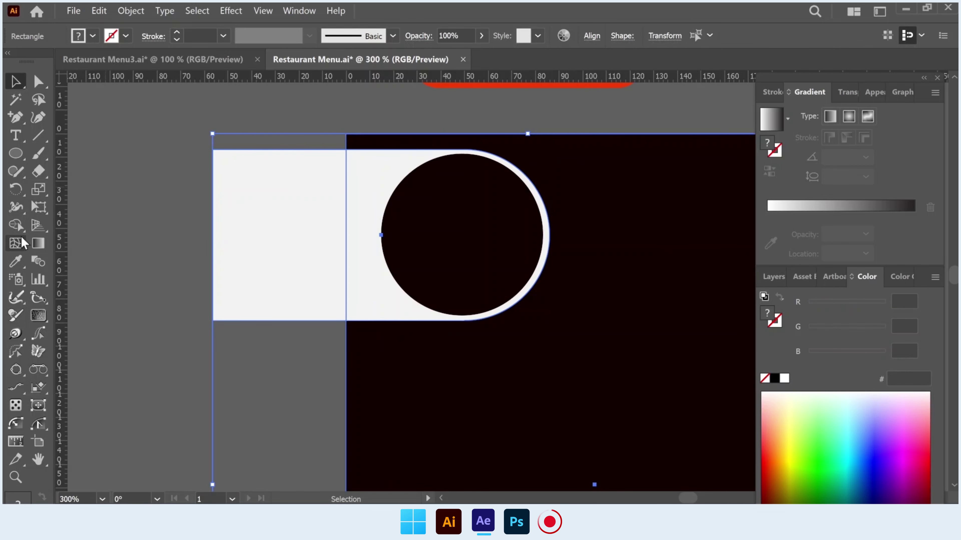
click(15, 225)
alt+click(306, 223)
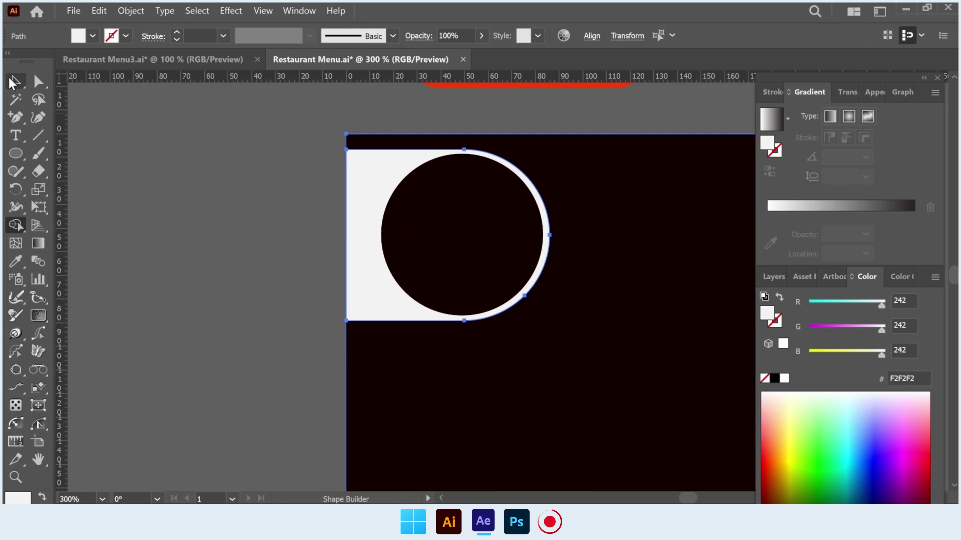
click(13, 82)
click(73, 11)
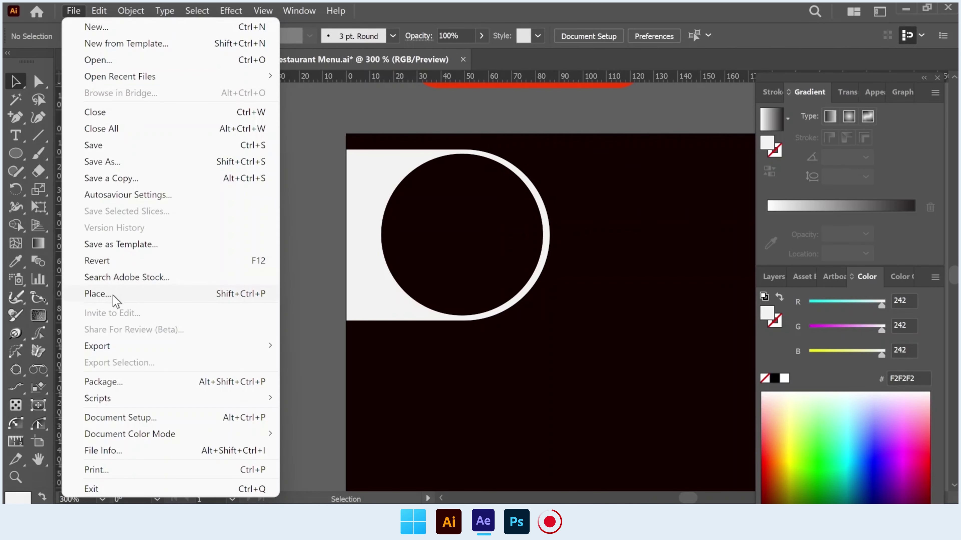
Step: Place the glazed chicken photo over the dark circle and clip it into a round image
click(113, 296)
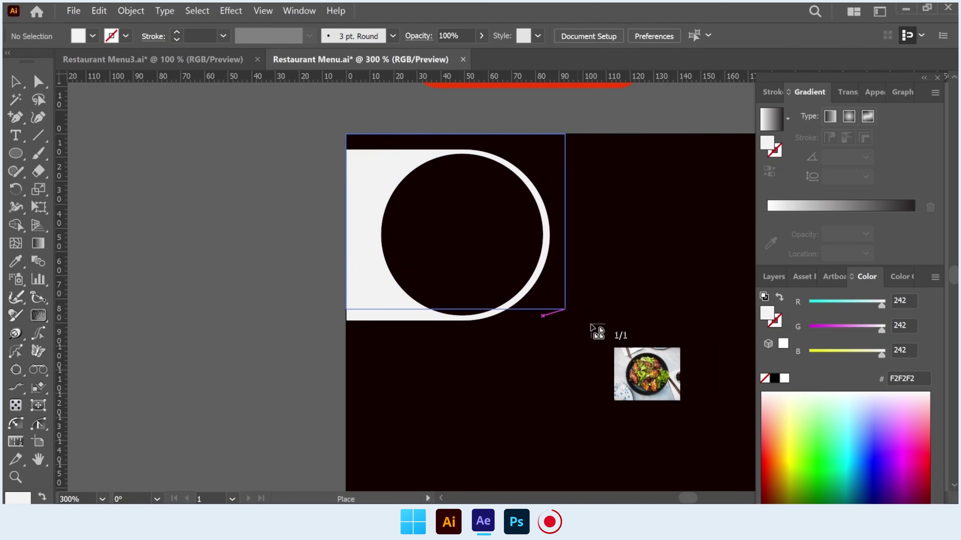
drag(590, 325, 346, 134)
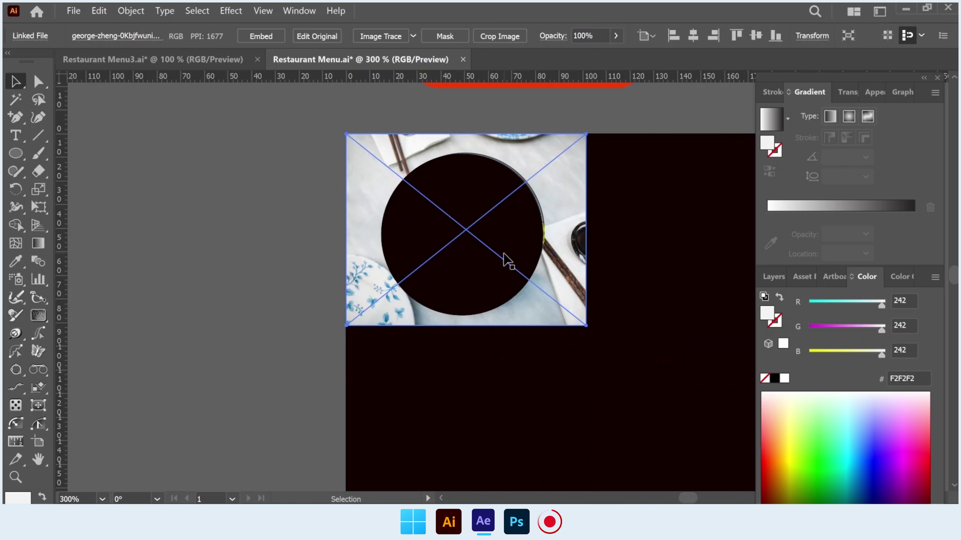
drag(550, 240, 546, 246)
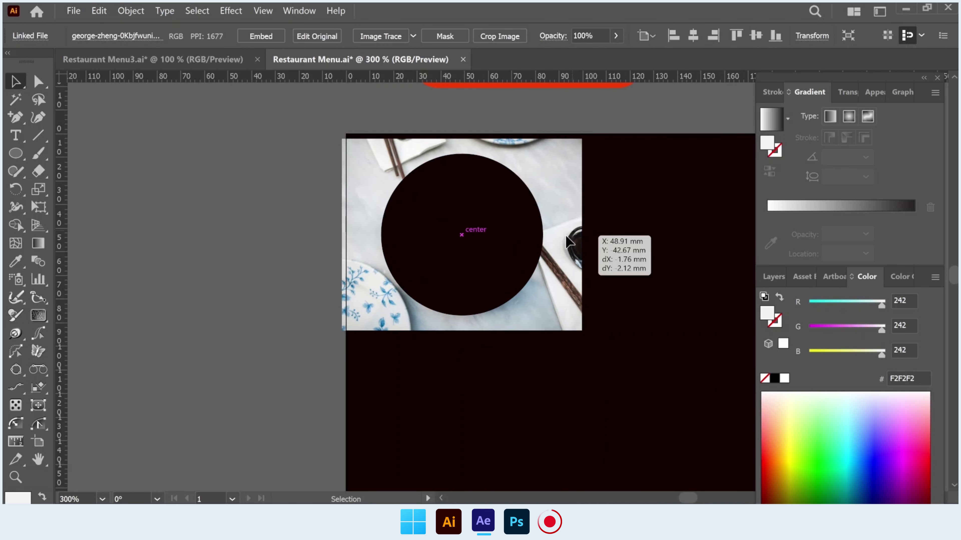
shift+click(481, 226)
right_click(481, 226)
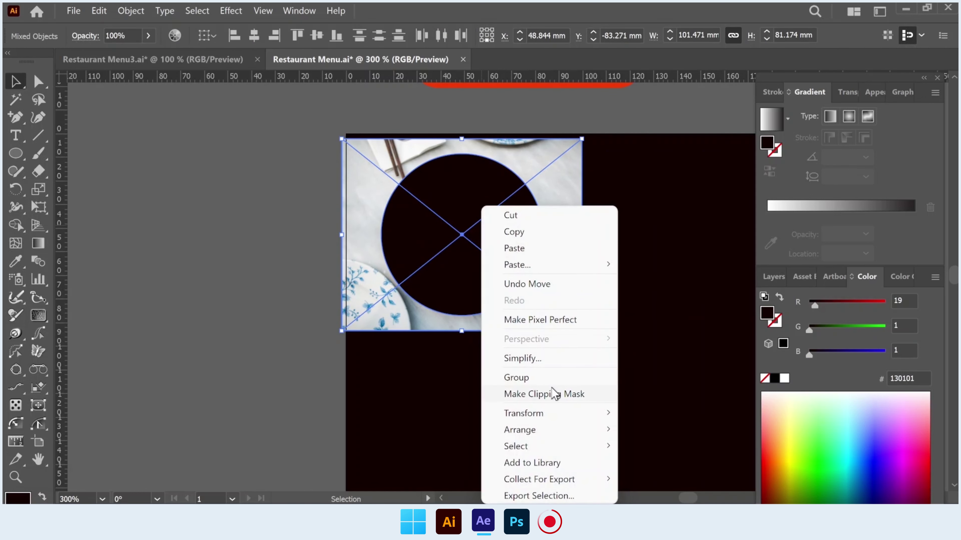
click(552, 394)
click(190, 202)
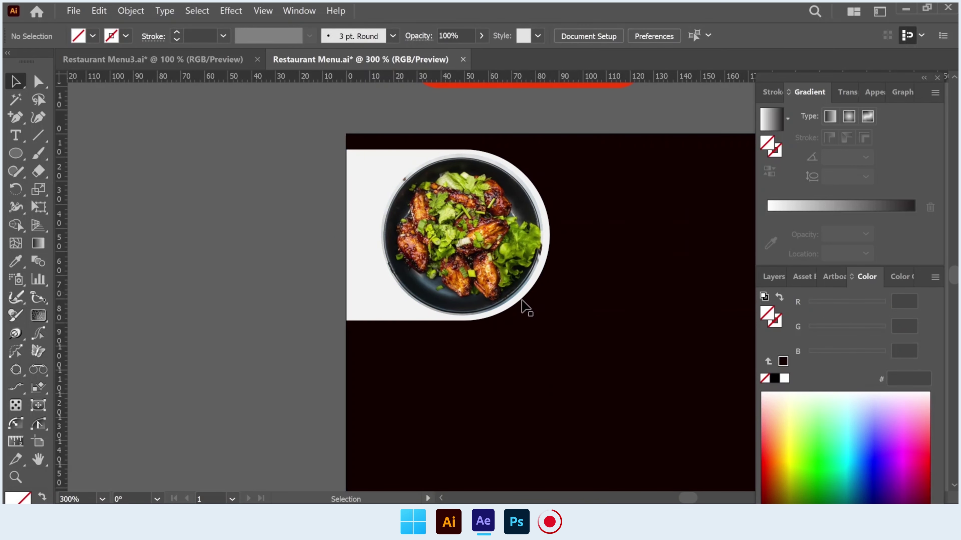
drag(525, 311, 276, 308)
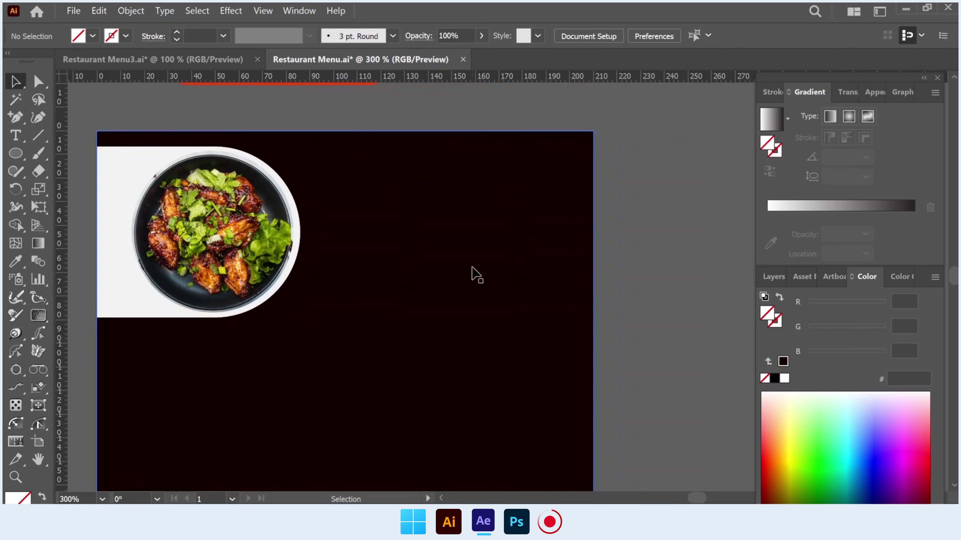
Step: Paste the white two-line FOOD MENU heading and position it right of the round photo
key(ctrl+v)
drag(440, 275, 383, 209)
scroll(442, 294, down, 2)
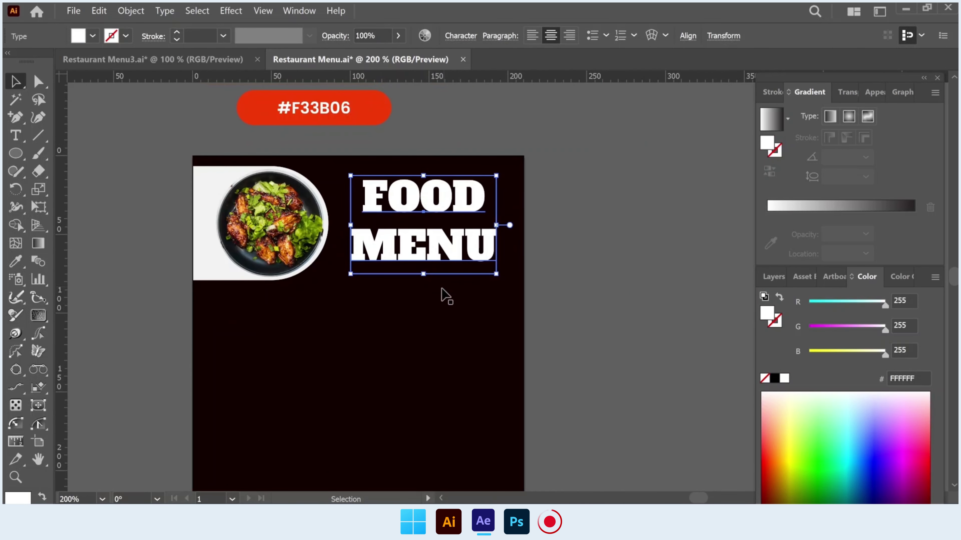
click(593, 282)
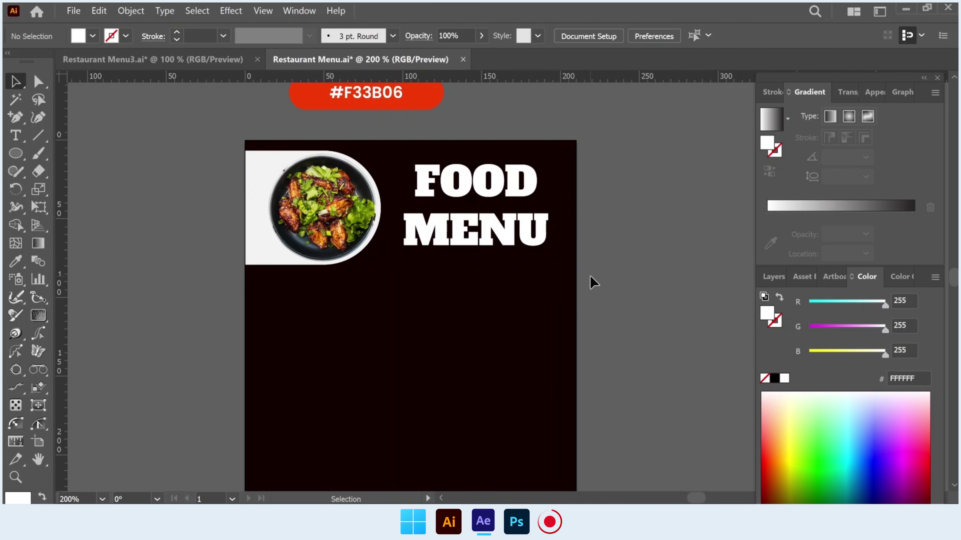
drag(478, 236, 478, 248)
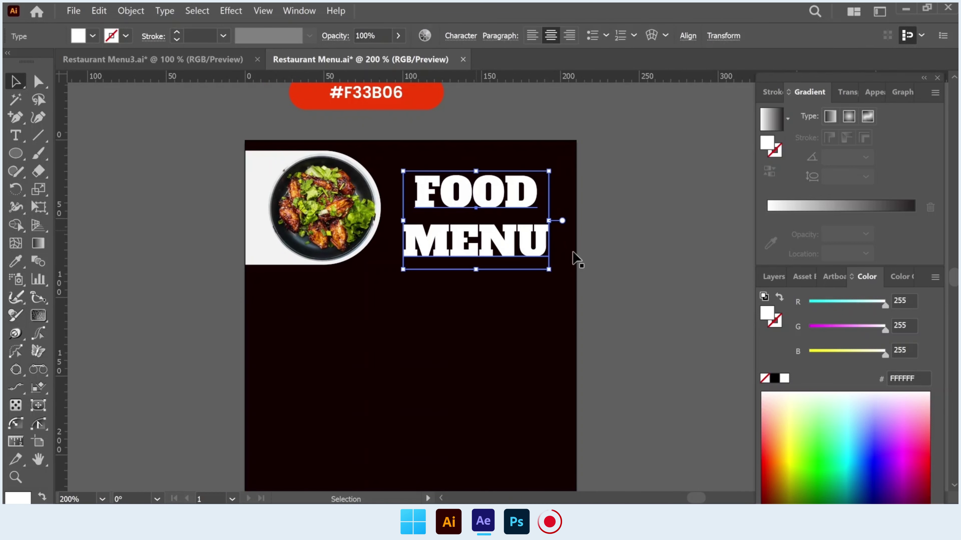
click(592, 264)
scroll(592, 263, down, 2)
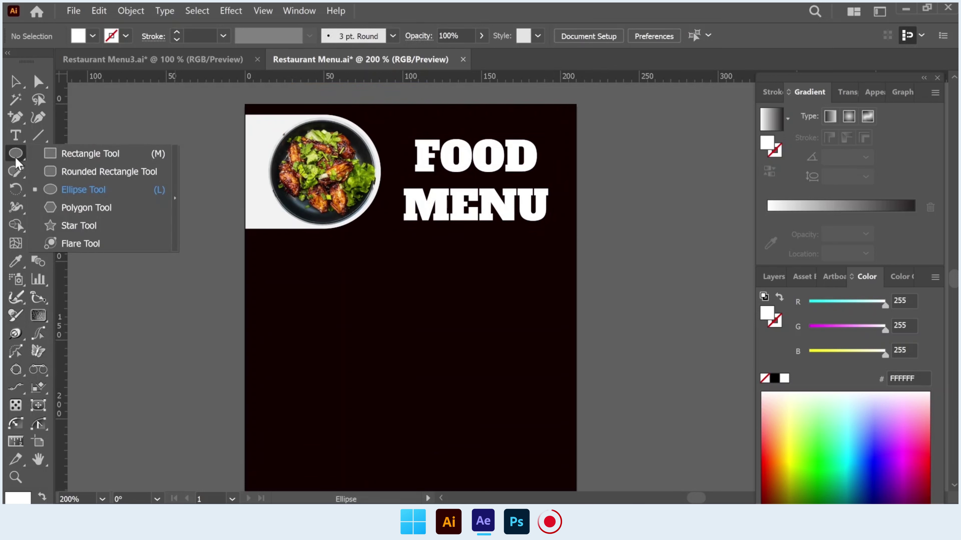
Step: Draw a white rounded card below the photo and reduce its corner rounding
drag(15, 155, 64, 170)
drag(259, 245, 358, 347)
scroll(356, 342, down, 4)
scroll(356, 340, down, 4)
scroll(357, 340, up, 4)
scroll(356, 341, up, 1)
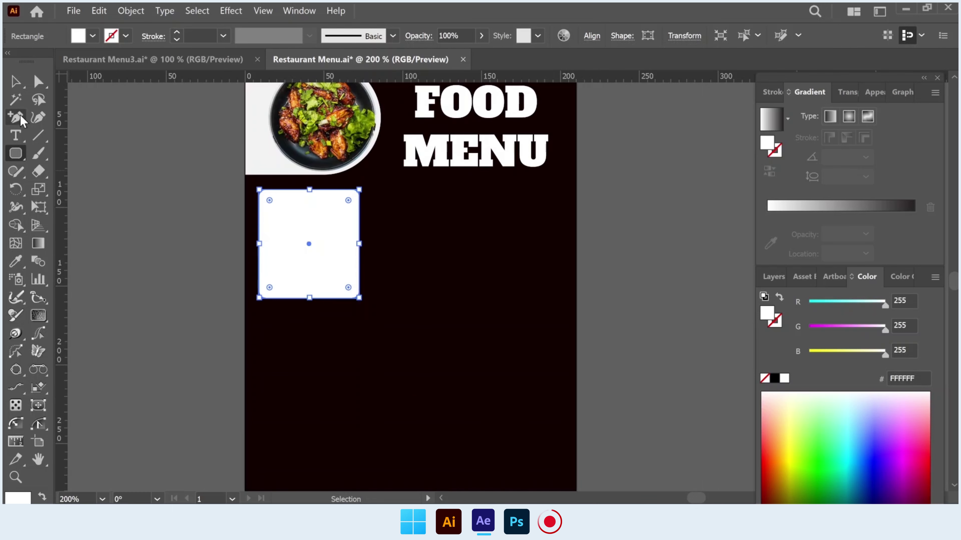
click(15, 81)
click(157, 204)
click(274, 217)
scroll(276, 211, up, 1)
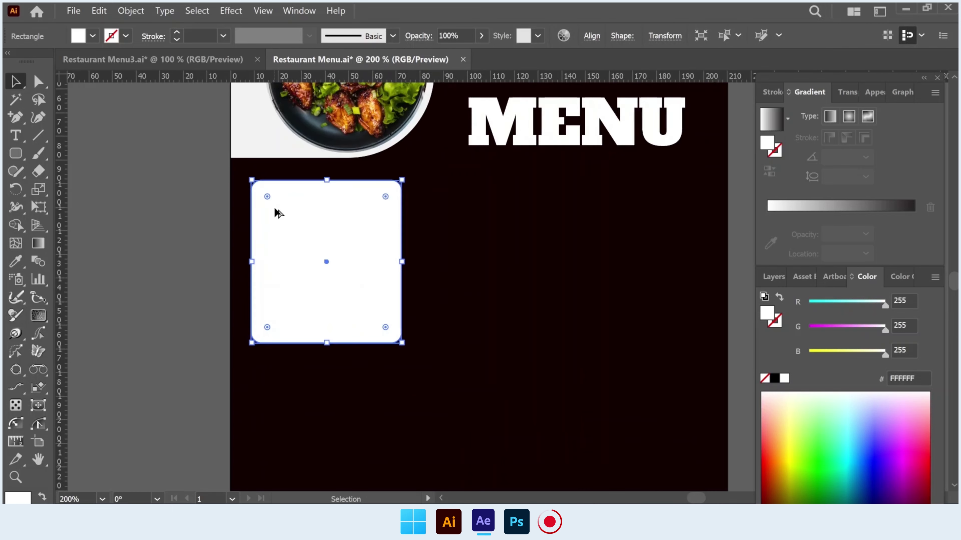
scroll(278, 213, up, 2)
drag(275, 201, 259, 189)
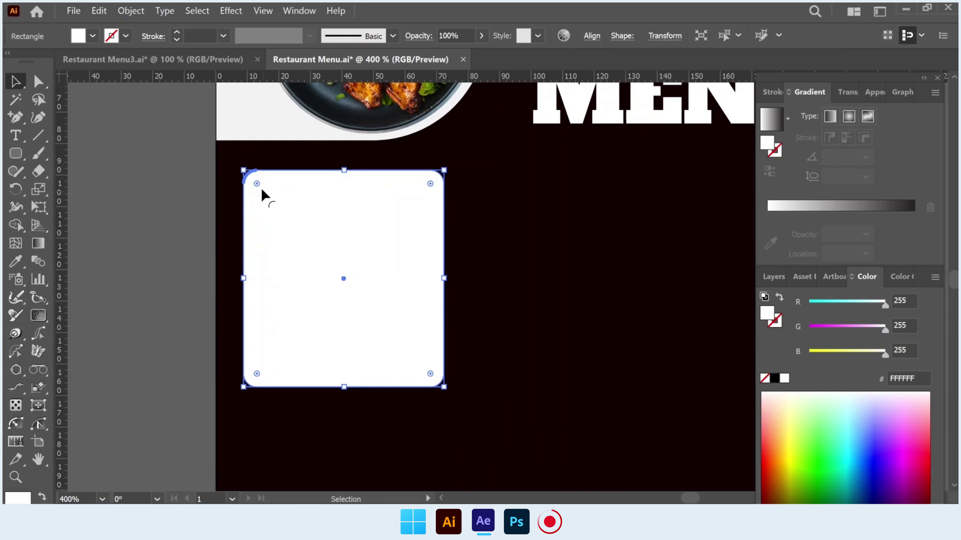
click(121, 153)
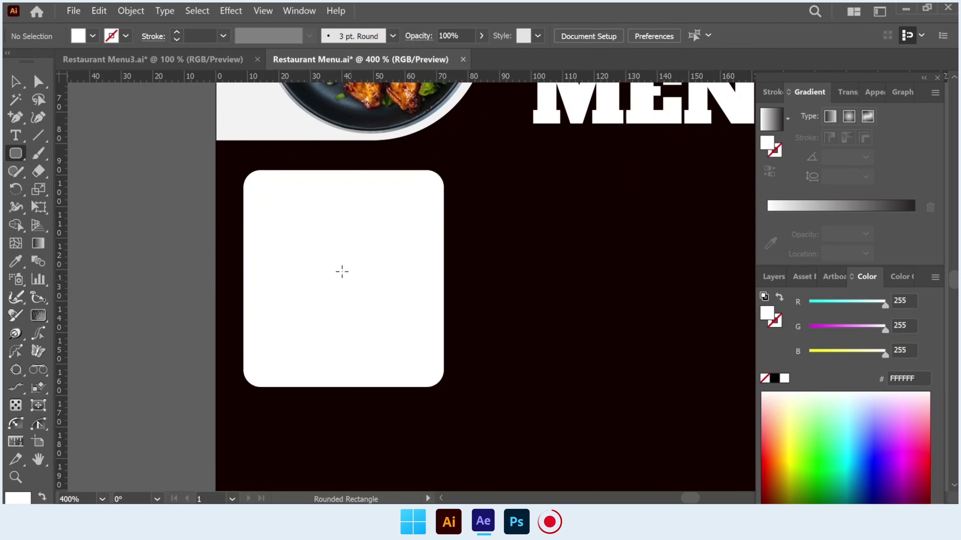
Step: Draw a second rounded rectangle over the card and fill it with #F33B06 red
drag(343, 279, 248, 192)
key(v)
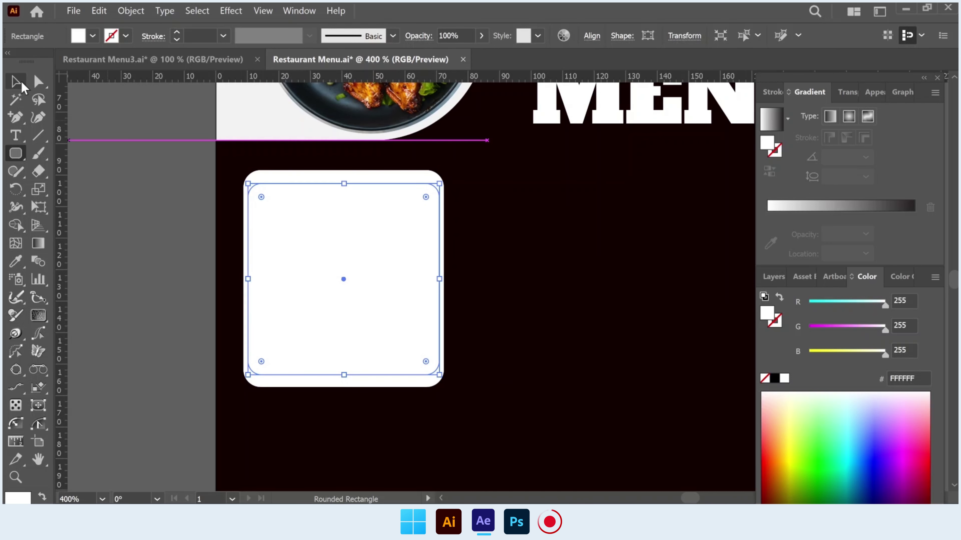
click(200, 172)
click(306, 181)
scroll(318, 188, up, 3)
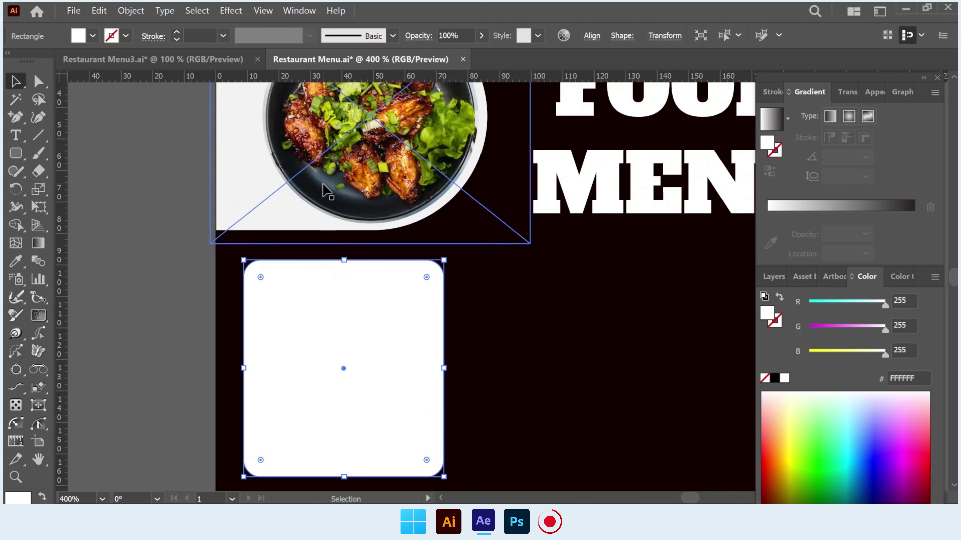
scroll(321, 189, up, 2)
scroll(322, 190, up, 2)
scroll(324, 190, down, 2)
scroll(324, 189, up, 3)
click(16, 261)
click(400, 163)
click(15, 81)
click(212, 265)
scroll(318, 370, down, 2)
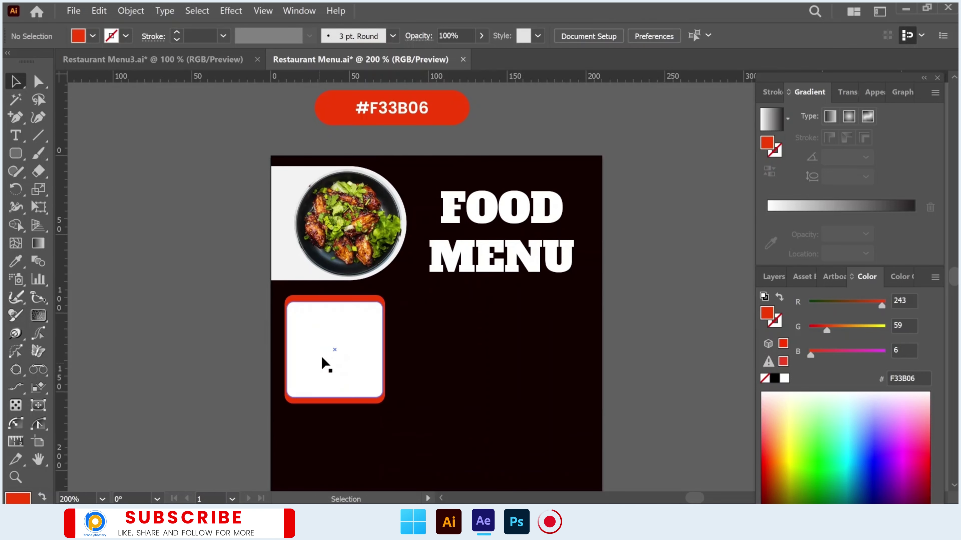
scroll(321, 356, up, 3)
scroll(324, 354, up, 2)
Step: Resize the white card and adjust its corners so a red border shows around it
click(355, 208)
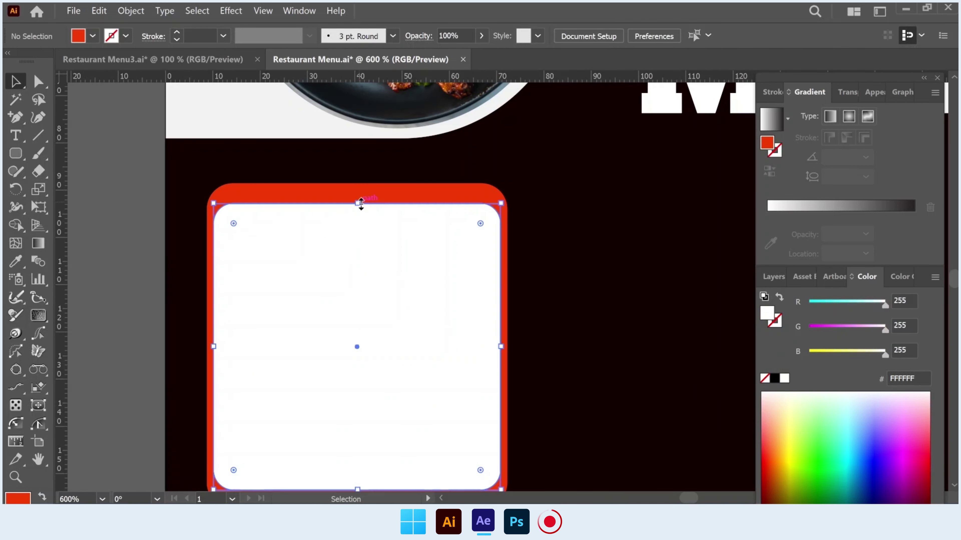
drag(357, 203, 358, 193)
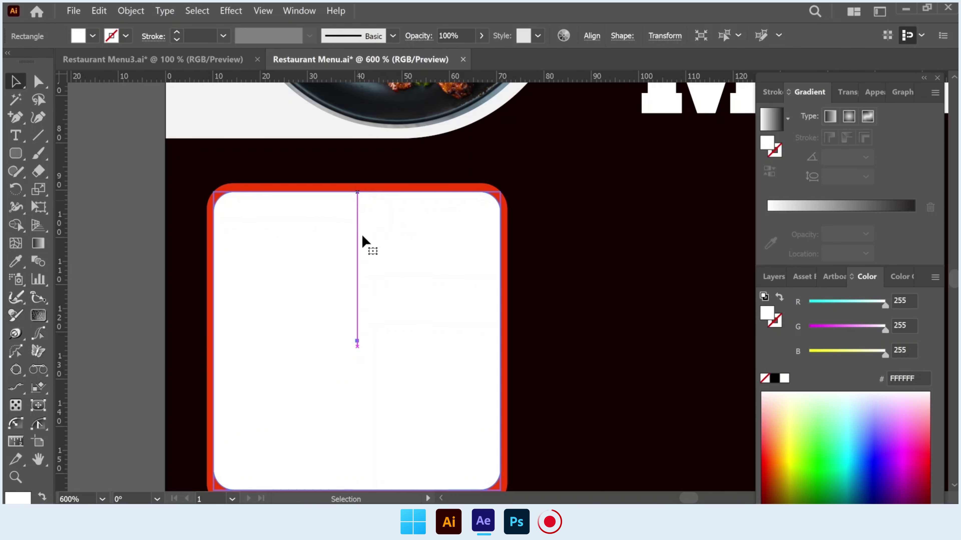
scroll(364, 243, down, 2)
drag(357, 418, 358, 425)
drag(233, 142, 236, 148)
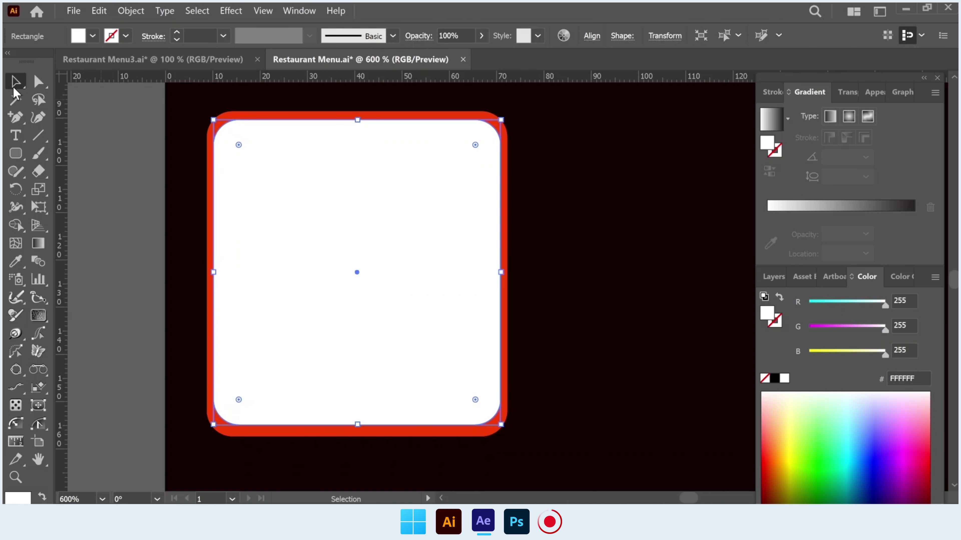
key(ctrl+minus)
key(a)
drag(476, 434, 480, 436)
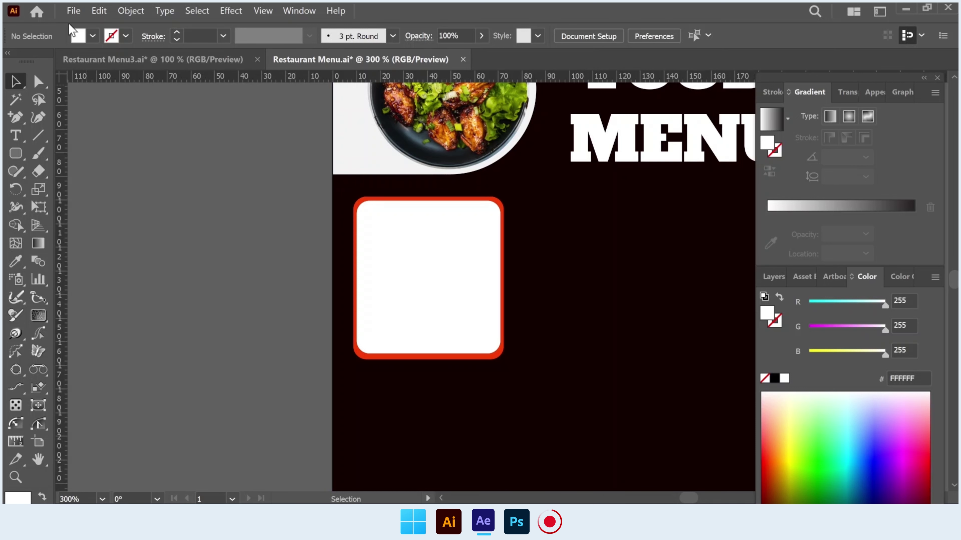
Step: Place the salmon-and-rice photo behind the white card and clip it to the rounded shape
click(73, 11)
click(96, 294)
mouse_move(338, 198)
mouse_down()
mouse_move(605, 372)
mouse_move(585, 356)
mouse_up()
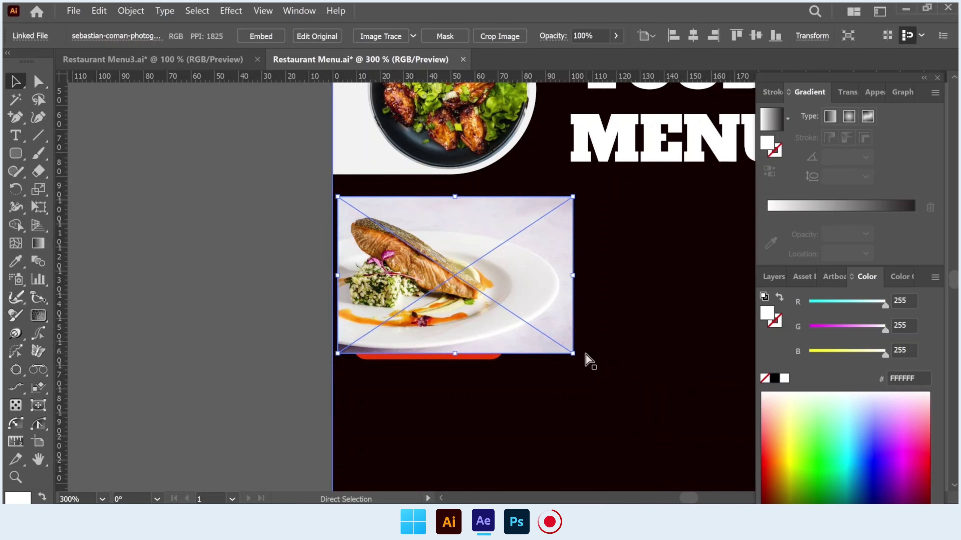
key(ctrl+bracketleft)
drag(542, 300, 550, 300)
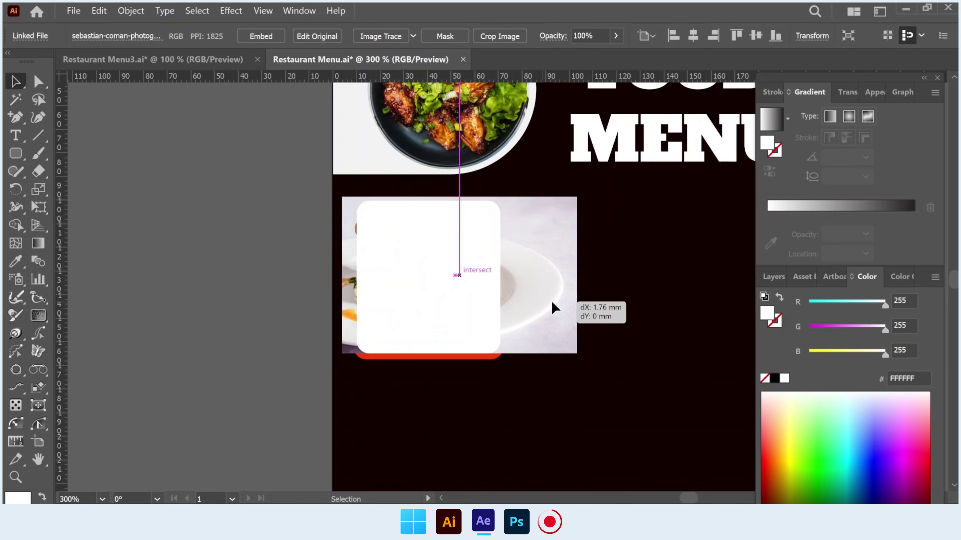
shift+click(449, 287)
right_click(450, 289)
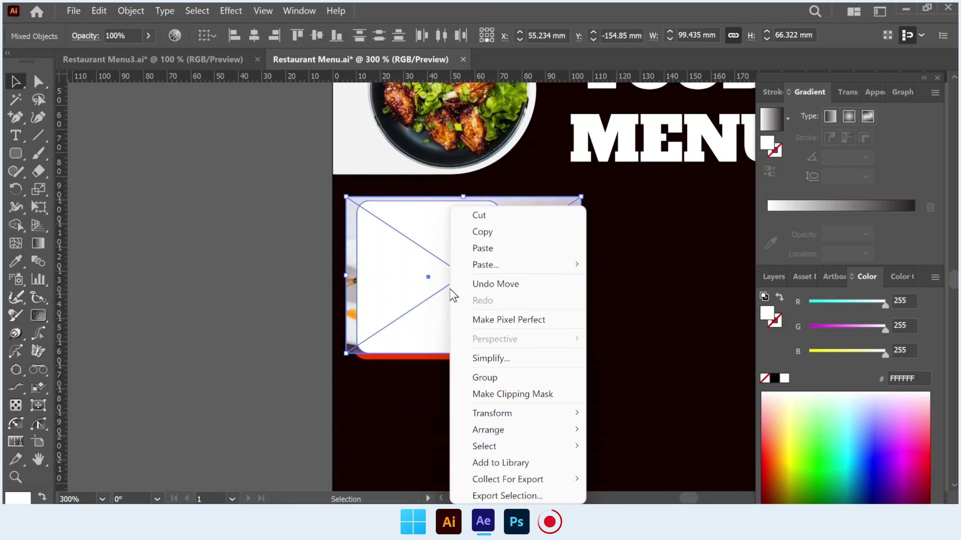
click(507, 393)
click(238, 246)
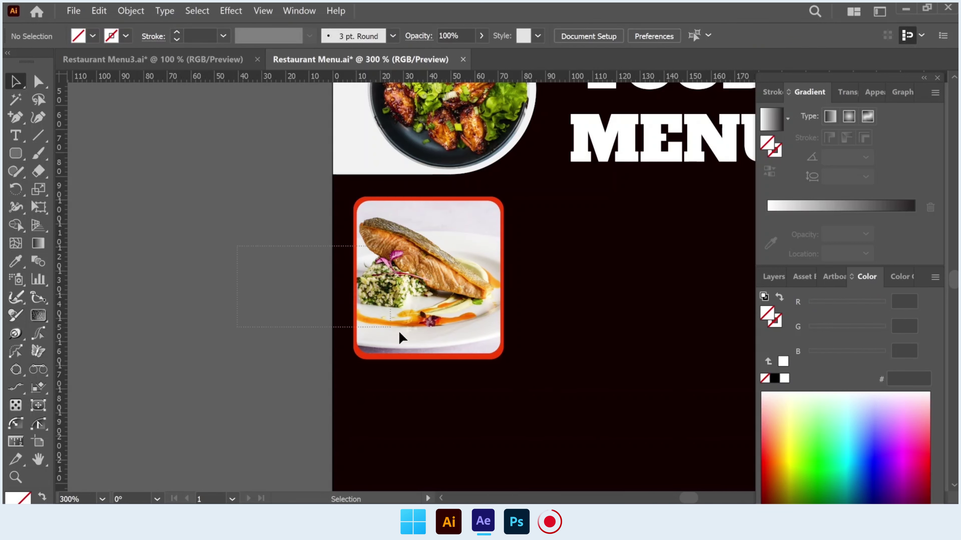
drag(399, 333, 401, 335)
Step: Copy the salmon card to make three side by side, nudging them into an even row
drag(373, 410, 370, 408)
key(ctrl+minus)
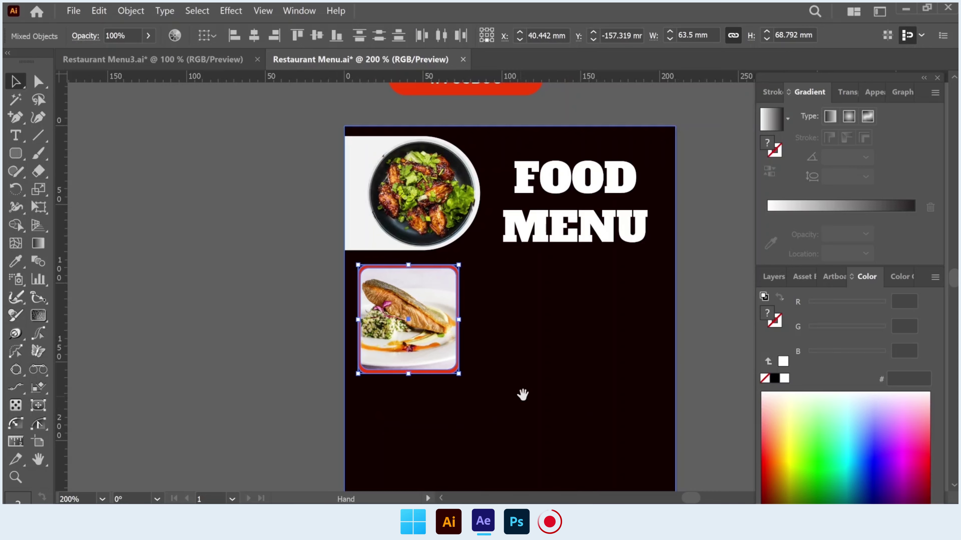
drag(521, 395, 379, 343)
mouse_move(245, 258)
mouse_down()
mouse_move(460, 278)
mouse_move(451, 270)
mouse_up()
key(Left)
key(Left)
key(Left)
key(Left)
key(Left)
key(Left)
key(Left)
key(Left)
key(Left)
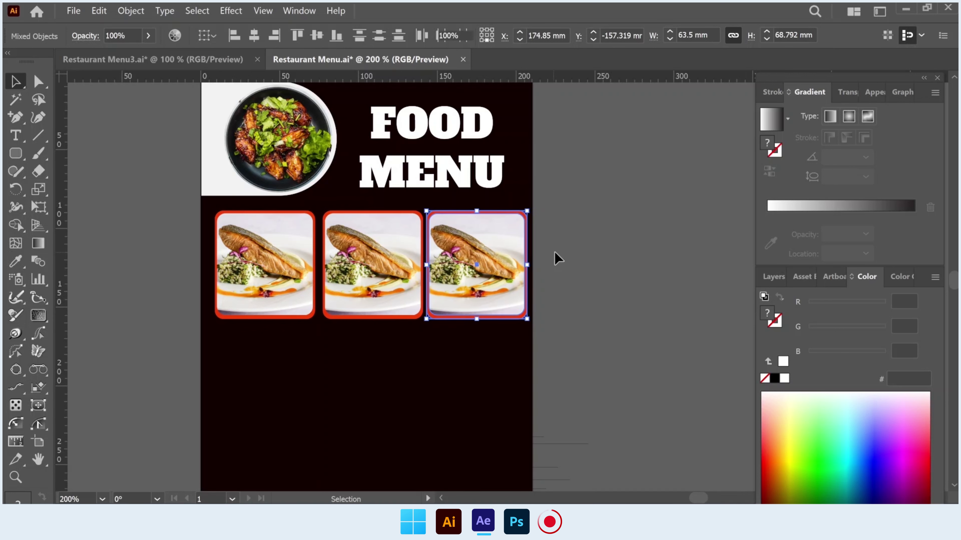
click(558, 259)
click(208, 328)
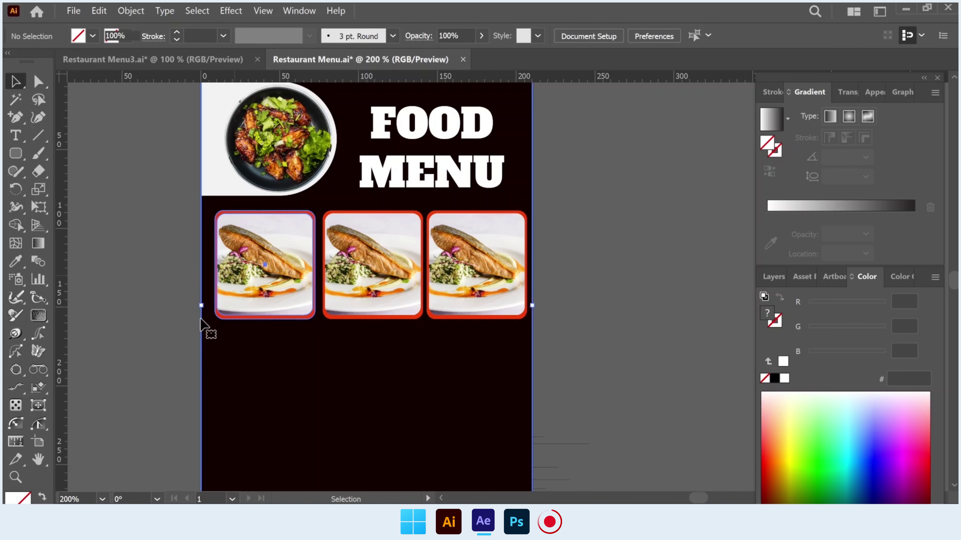
key(Right)
key(Right)
key(Right)
key(Right)
key(Right)
key(Right)
key(Right)
key(Right)
key(Right)
key(Right)
key(Left)
key(Left)
key(Left)
key(Left)
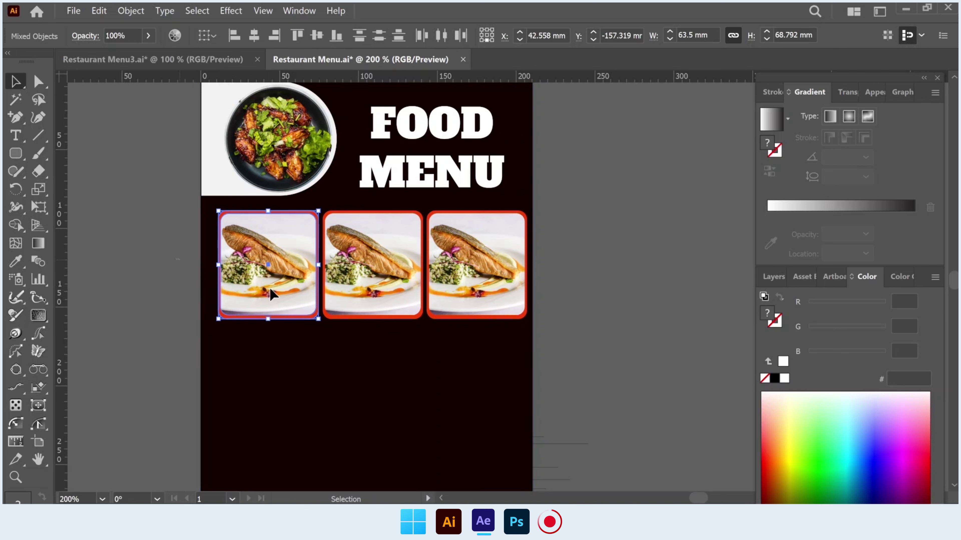
key(ctrl+a)
key(Left)
key(Left)
key(Left)
key(Left)
key(Left)
key(Left)
key(Left)
key(Left)
key(Left)
key(Left)
key(Left)
key(Left)
key(Left)
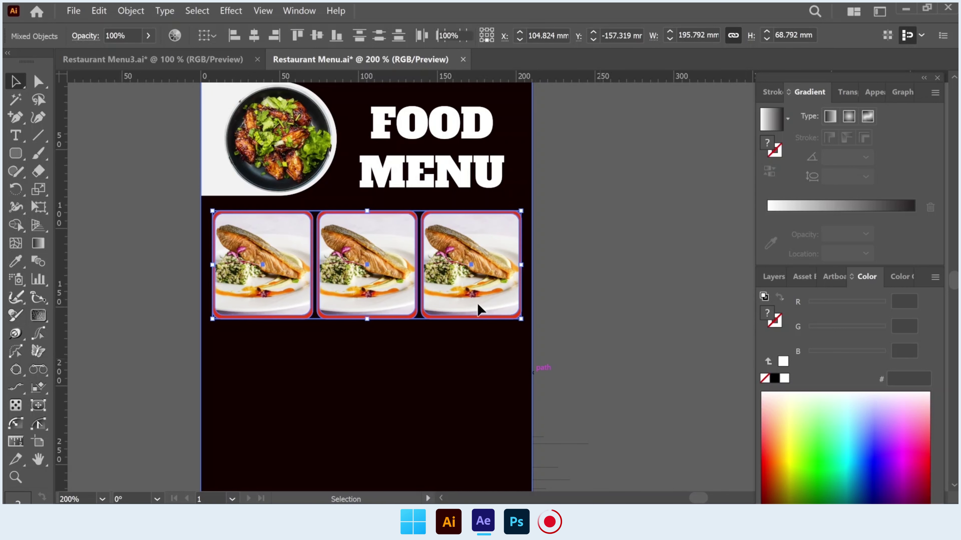
Step: Replace the middle card's salmon photo with a plated fish-and-rice image inside its frame
double_click(383, 269)
click(384, 269)
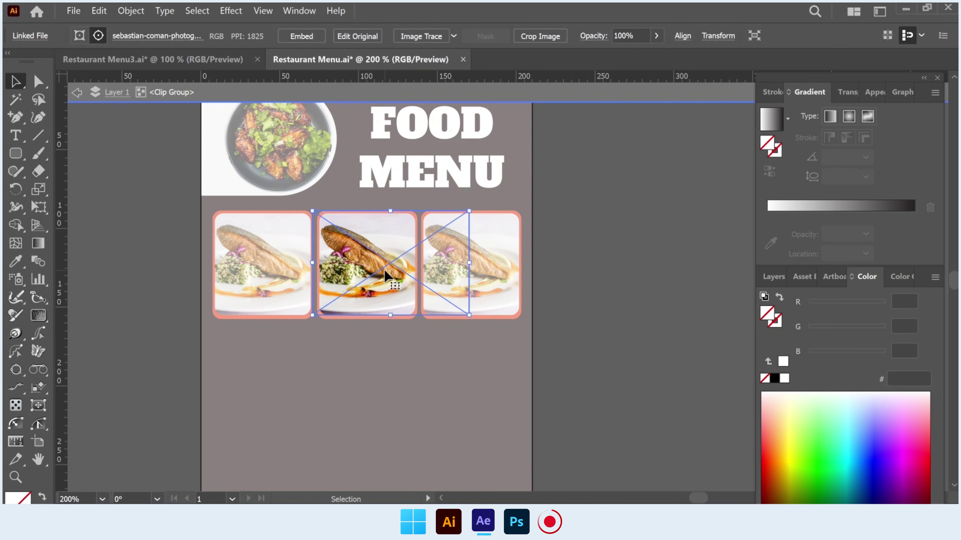
key(Delete)
click(73, 11)
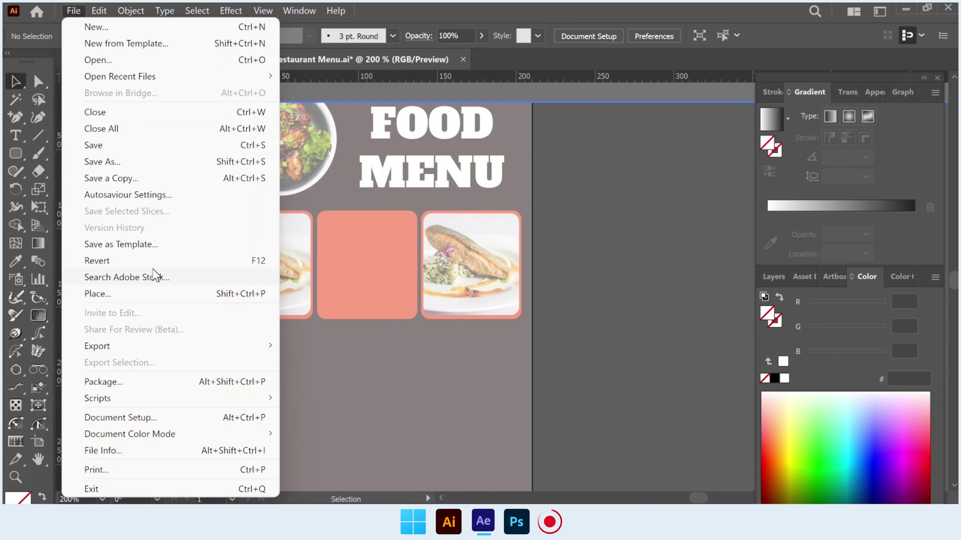
click(147, 297)
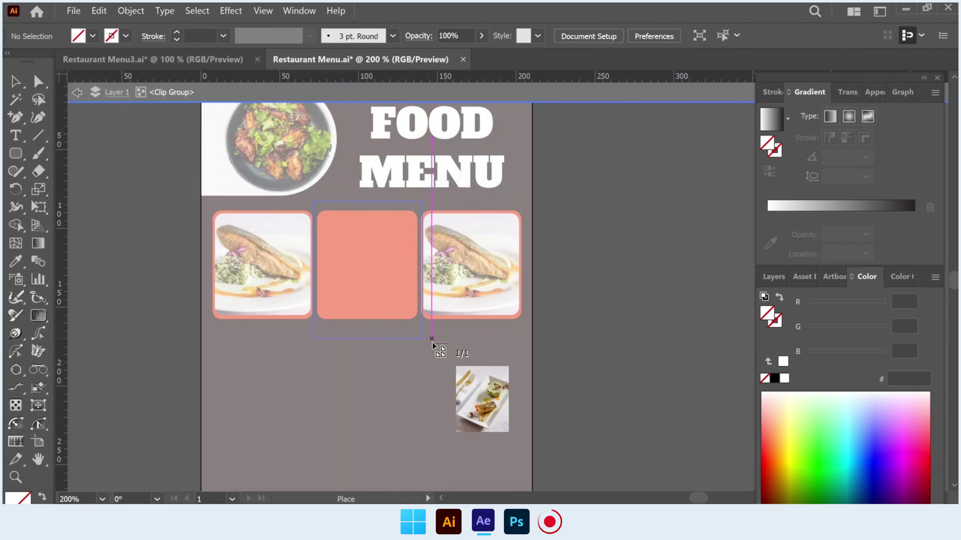
drag(431, 346, 312, 202)
drag(363, 265, 374, 266)
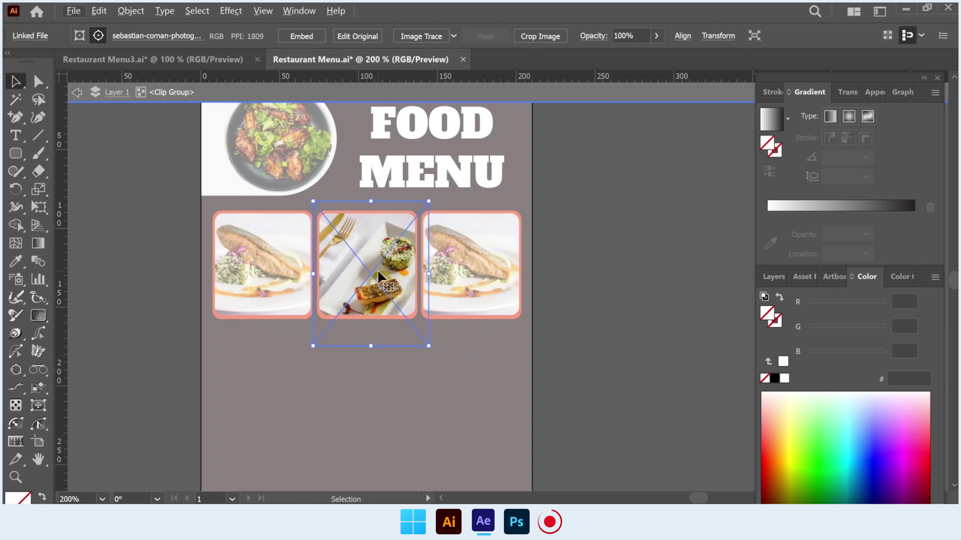
key(Escape)
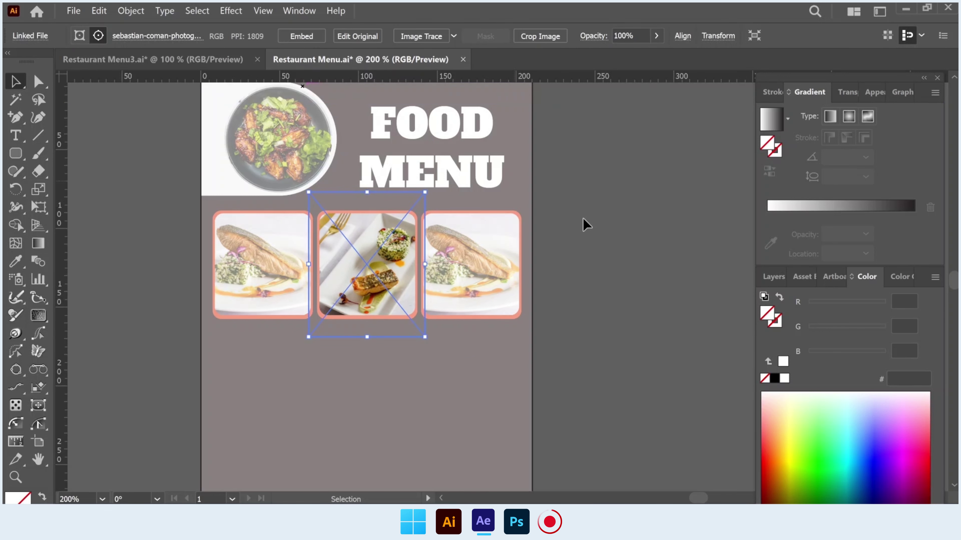
double_click(475, 250)
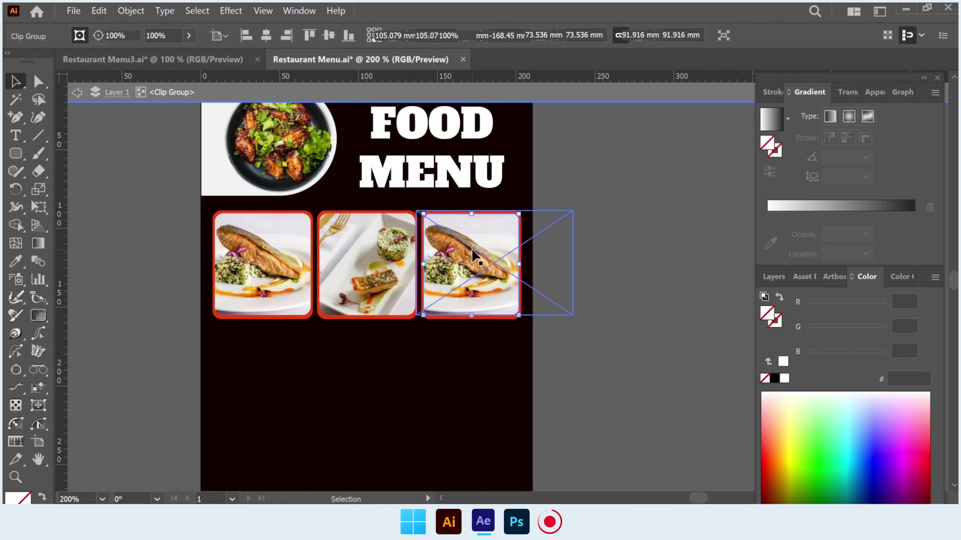
Step: Replace the third card's salmon photo with the salmon-topped toast image, scaled to fit
click(473, 254)
key(Delete)
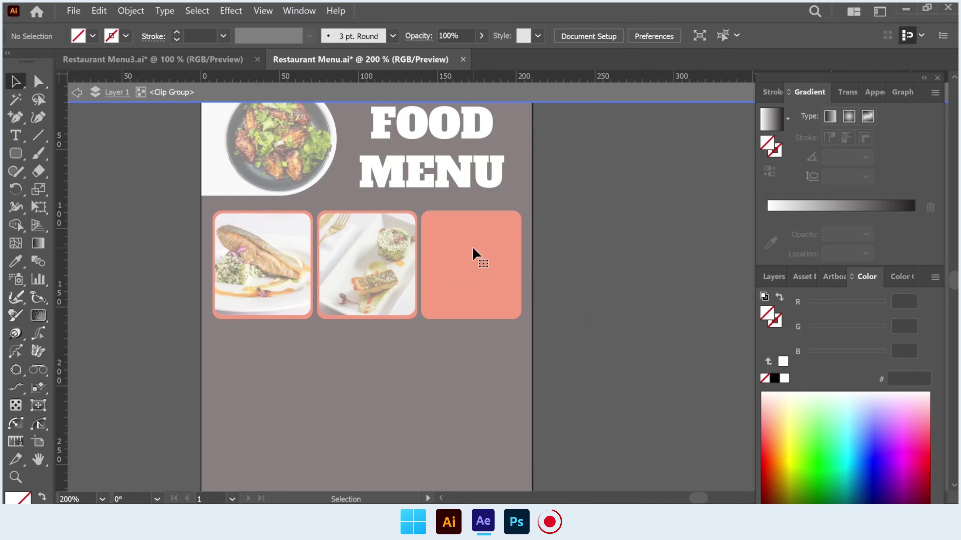
click(73, 11)
click(127, 292)
drag(424, 196, 599, 318)
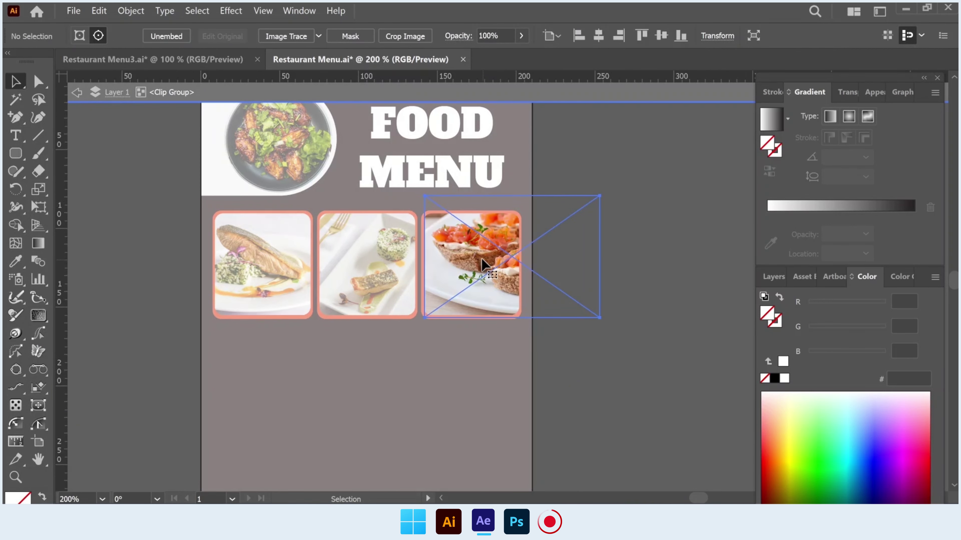
scroll(484, 258, up, 2)
mouse_move(521, 253)
mouse_down()
mouse_move(463, 261)
mouse_move(500, 258)
mouse_up()
drag(308, 142, 349, 168)
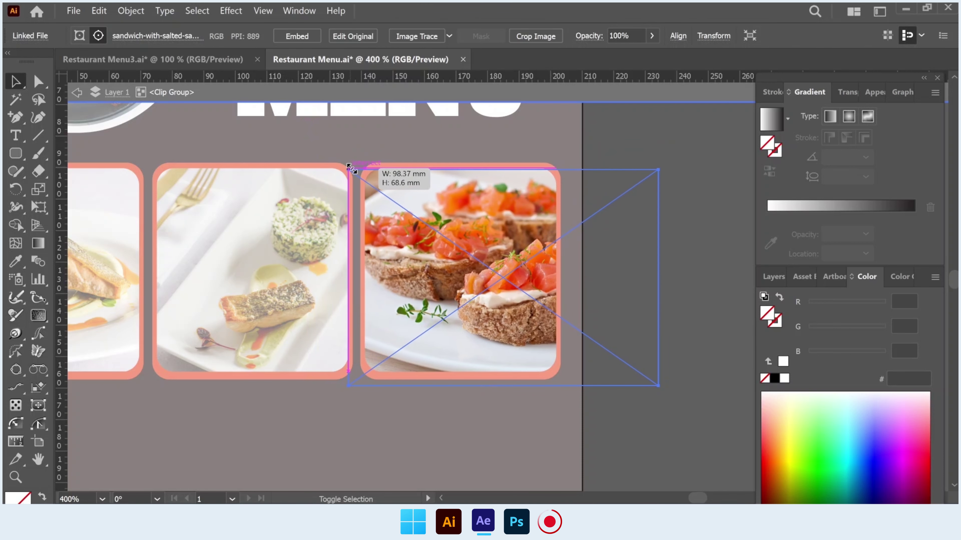
drag(402, 217, 402, 219)
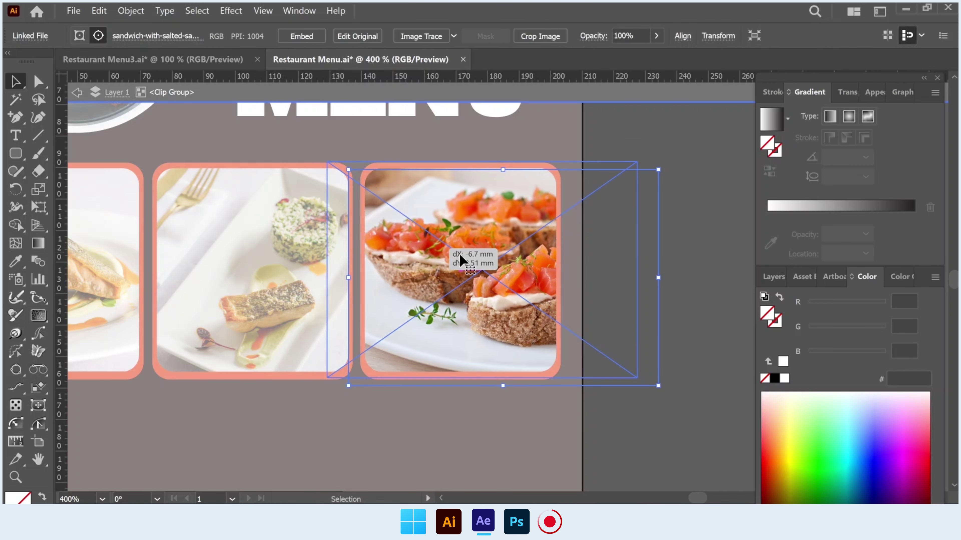
drag(493, 259, 472, 259)
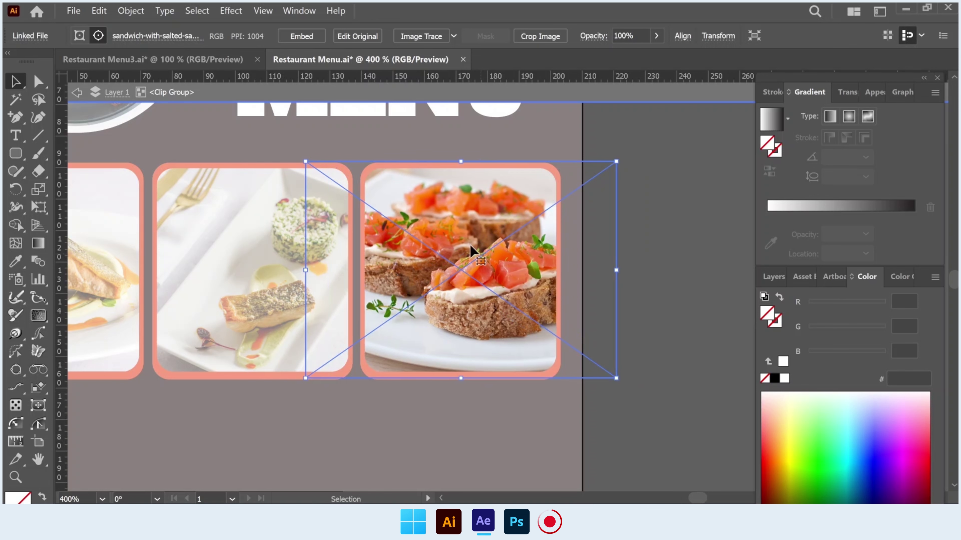
double_click(628, 211)
scroll(627, 212, down, 2)
Step: Draw a rounded bar below the food photos, fill it #F33B06, and square off its bottom corners
scroll(626, 212, down, 1)
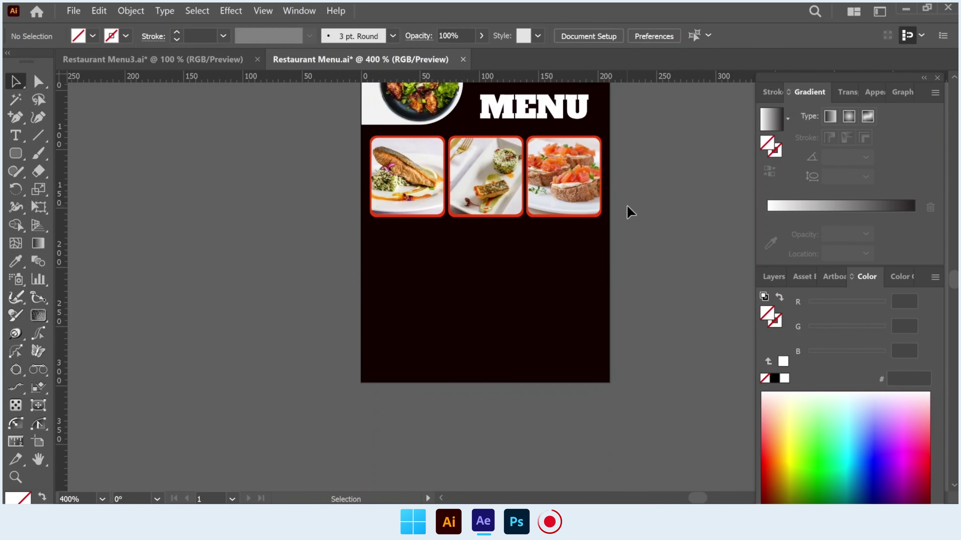
drag(628, 211, 545, 240)
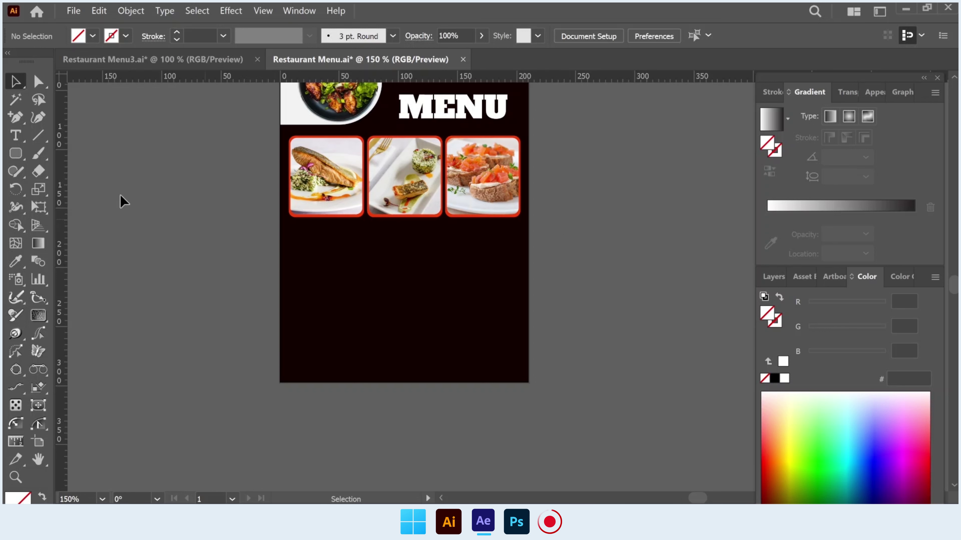
click(19, 155)
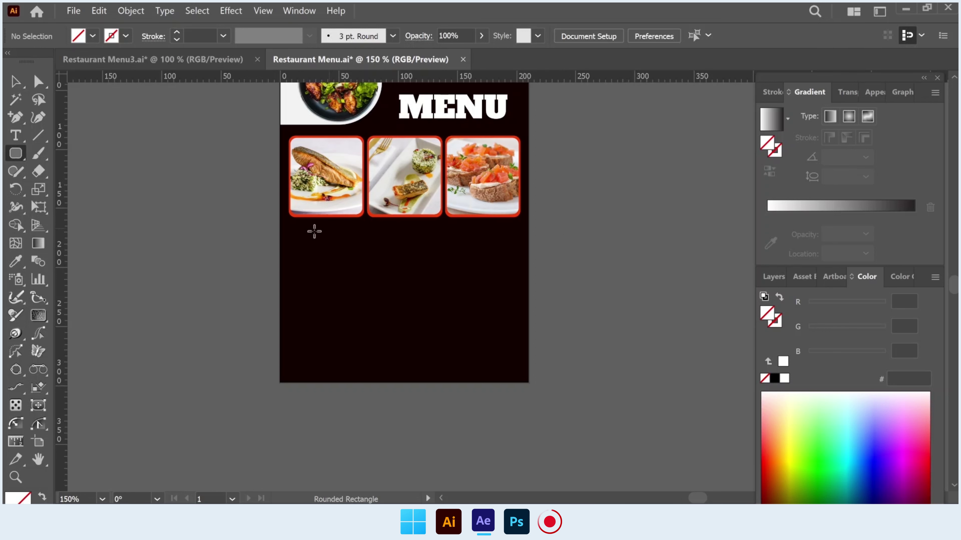
drag(293, 232, 395, 248)
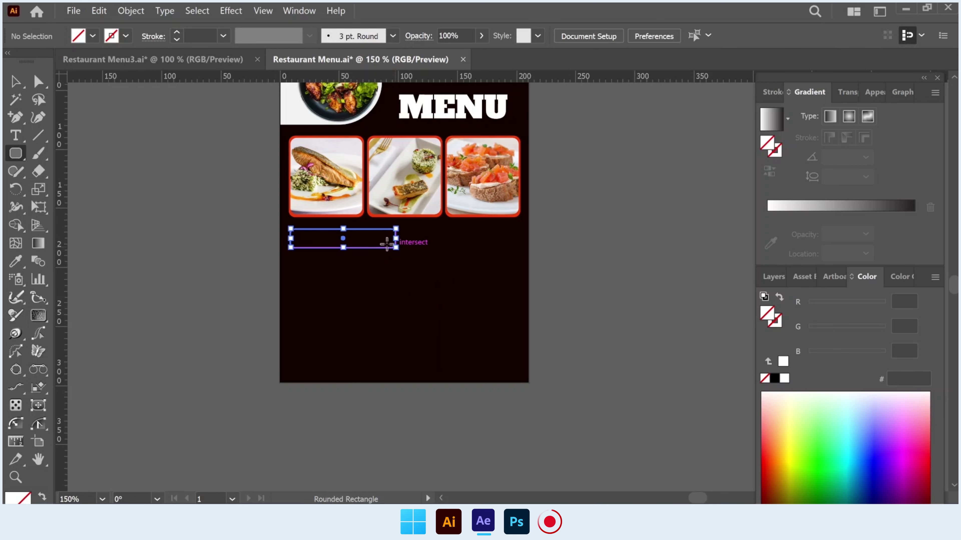
click(15, 262)
scroll(334, 134, up, 3)
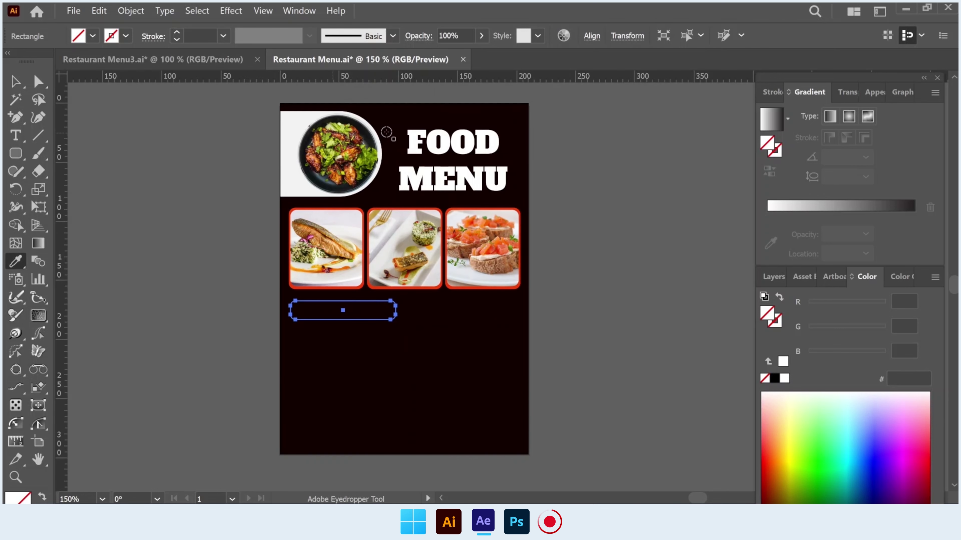
scroll(333, 134, up, 3)
click(371, 139)
scroll(405, 170, down, 2)
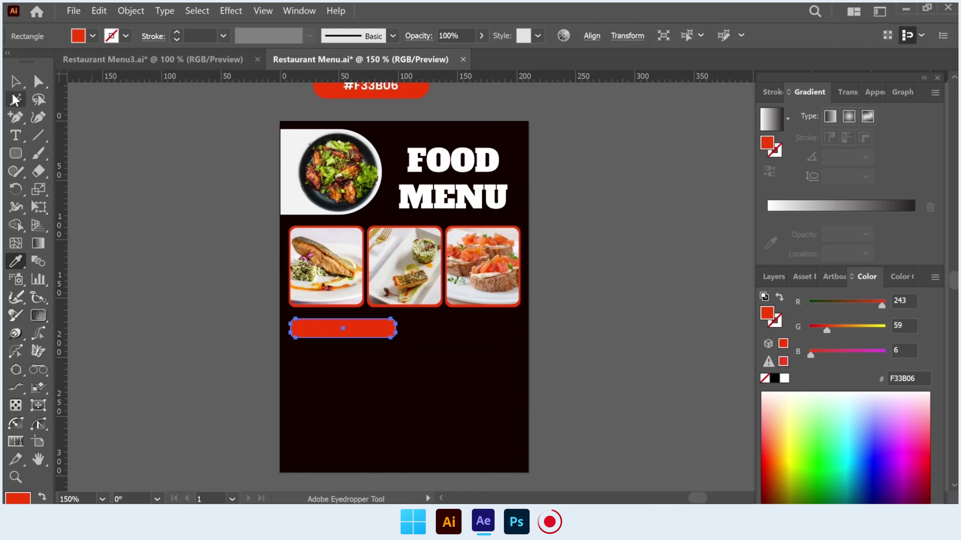
key(v)
scroll(311, 287, down, 2)
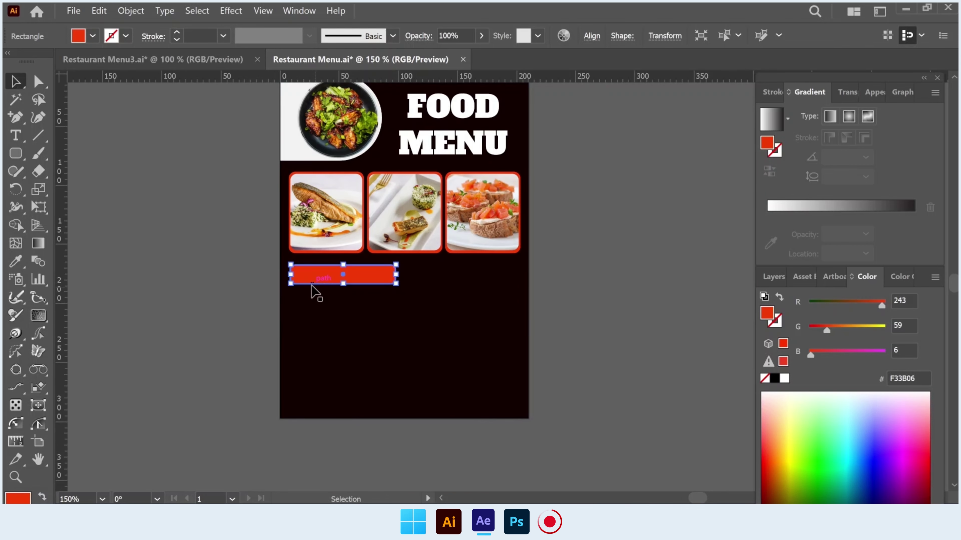
scroll(315, 290, up, 2)
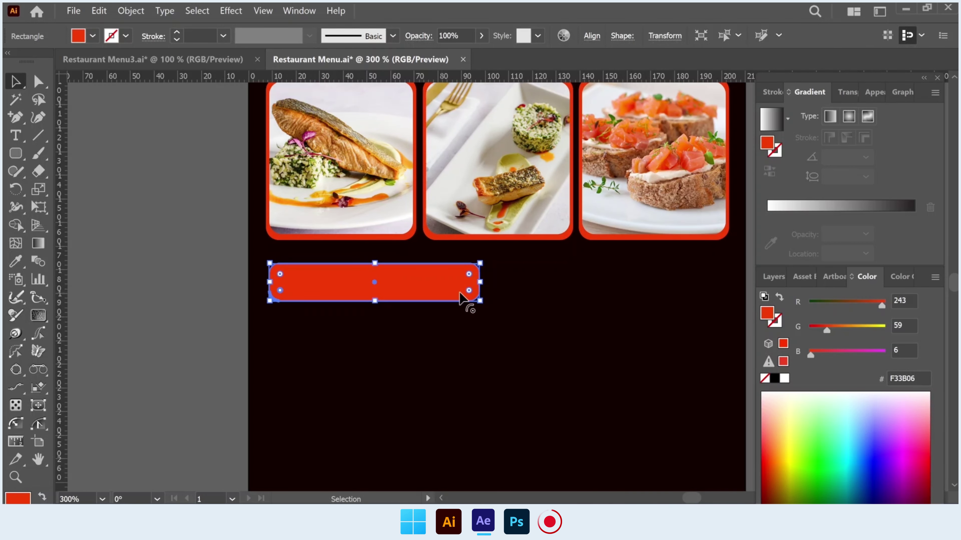
drag(469, 294, 381, 300)
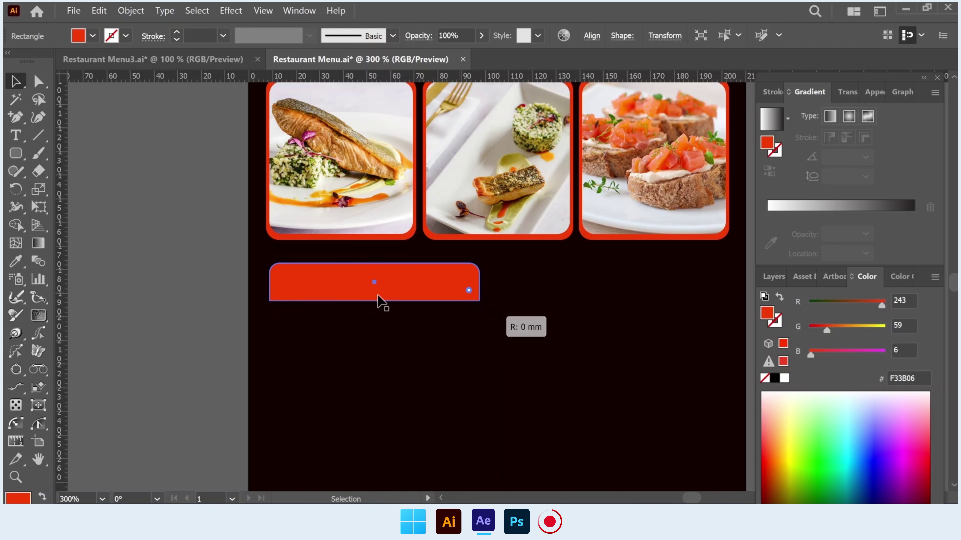
Step: Draw a large rounded square card beneath the red bar
click(15, 153)
scroll(284, 226, down, 3)
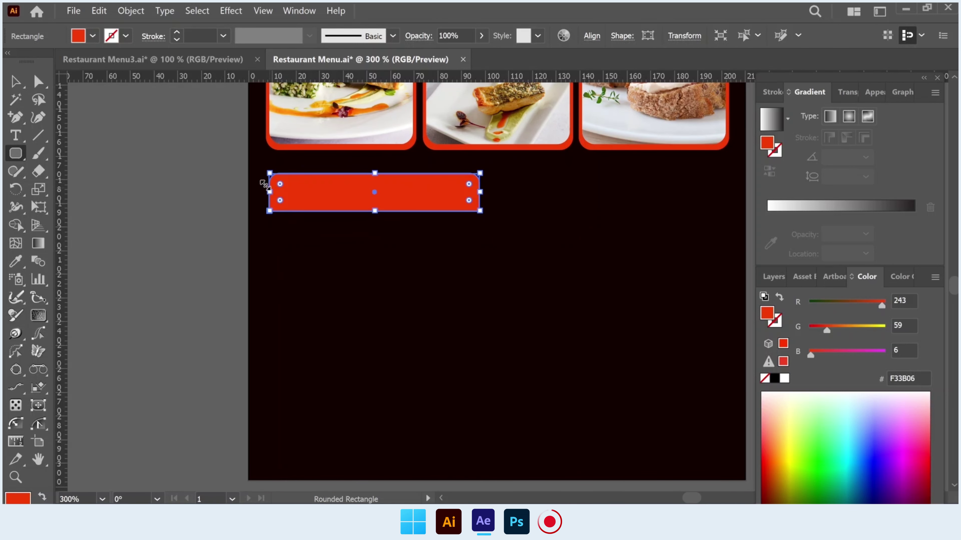
scroll(296, 290, down, 2)
scroll(294, 289, down, 1)
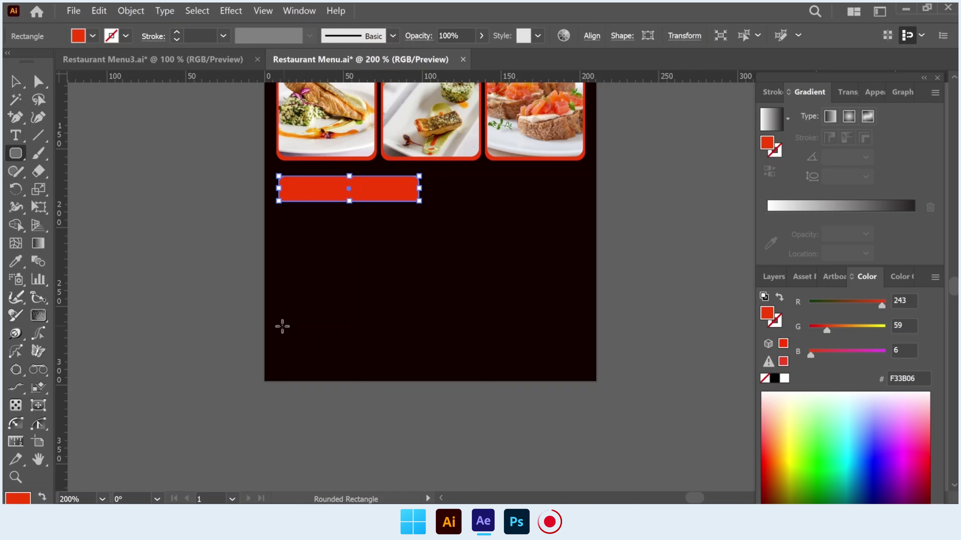
drag(286, 329, 419, 188)
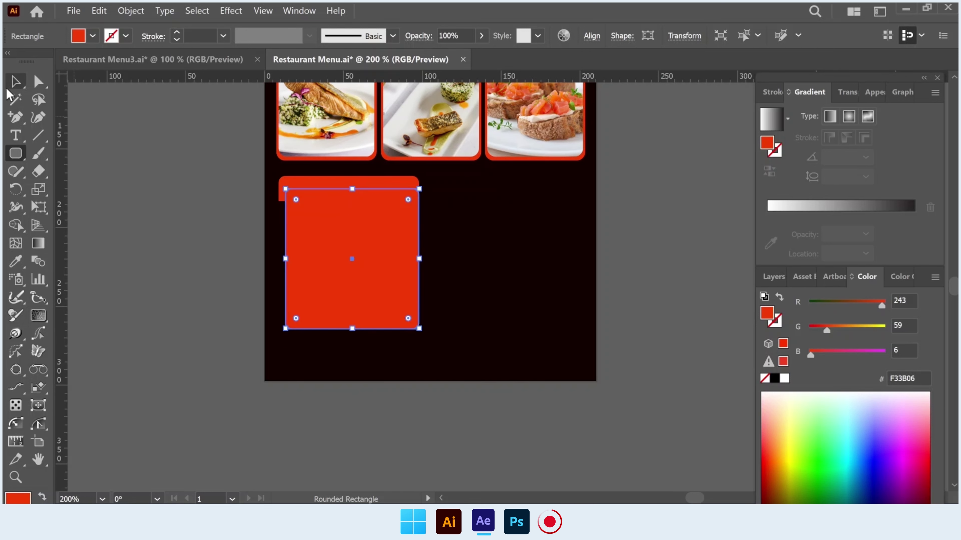
click(15, 81)
scroll(233, 248, up, 1)
Step: Widen the card leftward, remove its fill and give it a white outline
drag(313, 266, 293, 255)
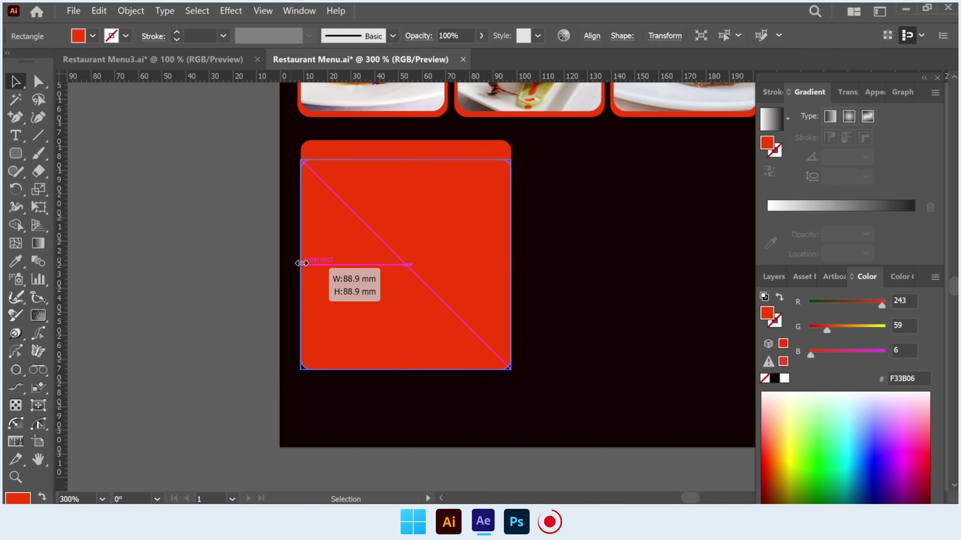
click(126, 37)
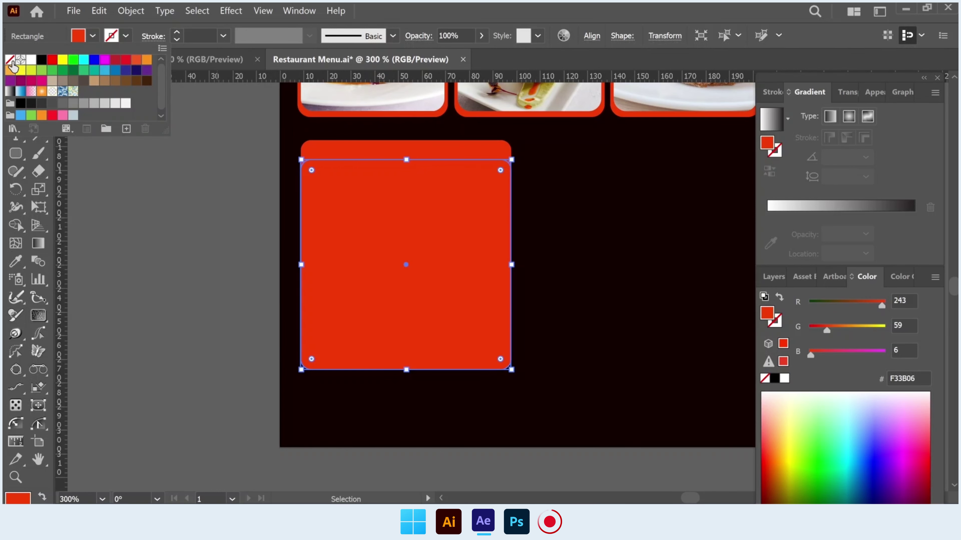
click(10, 60)
click(176, 33)
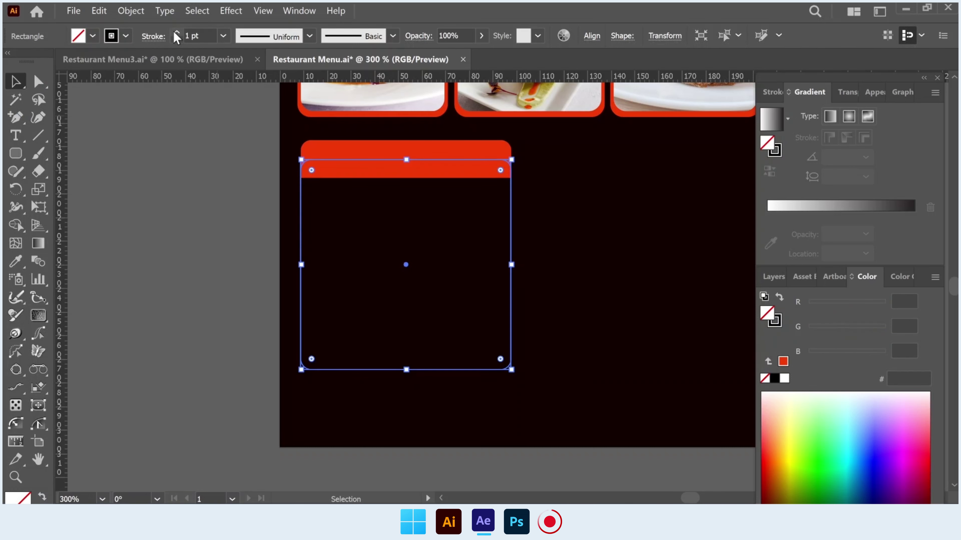
click(112, 38)
click(125, 103)
click(313, 171)
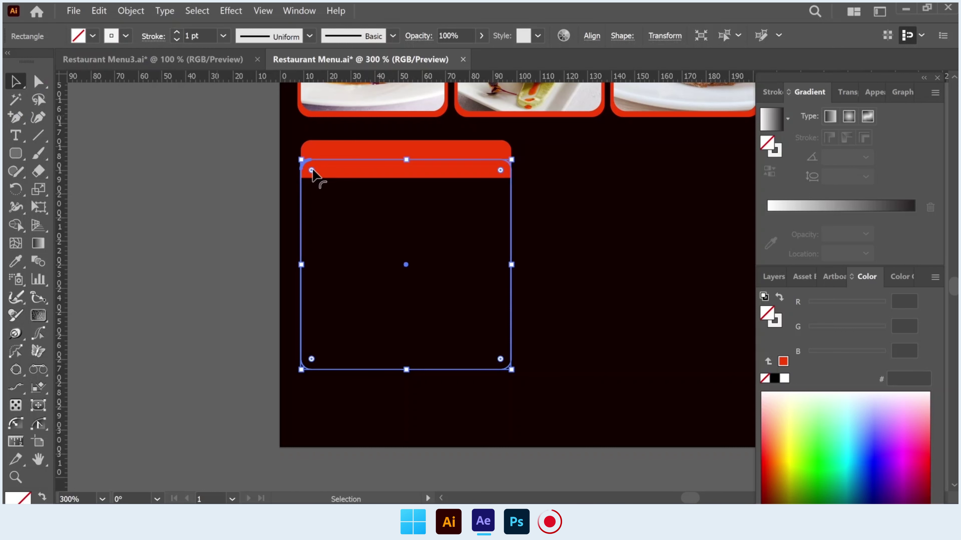
click(188, 201)
click(355, 175)
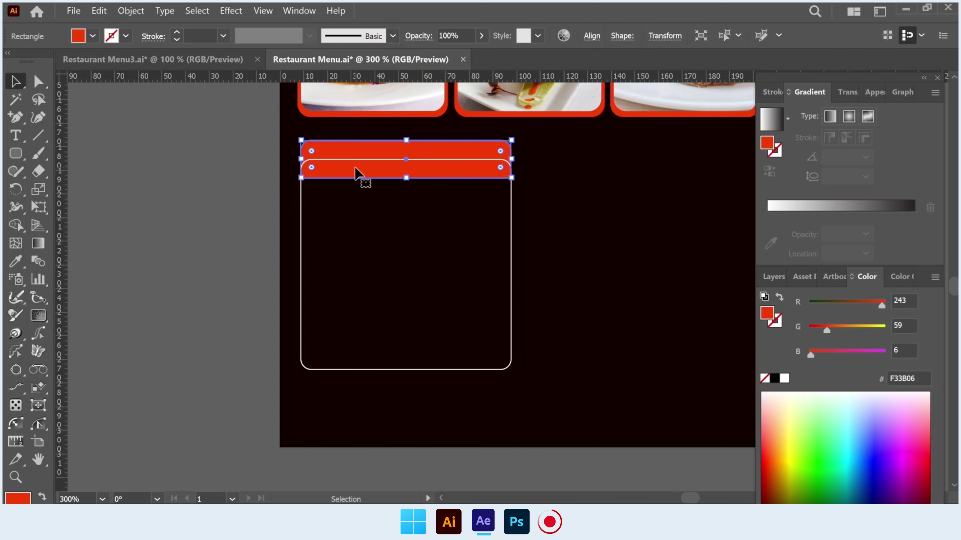
click(192, 186)
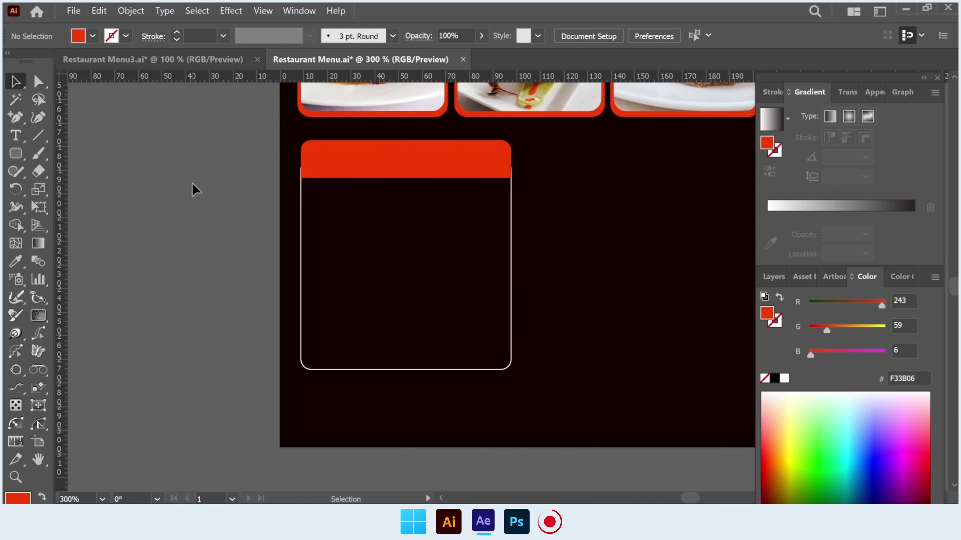
Step: Narrow the outlined card to the header width and centre it horizontally with the red bar
click(512, 239)
scroll(514, 272, up, 2)
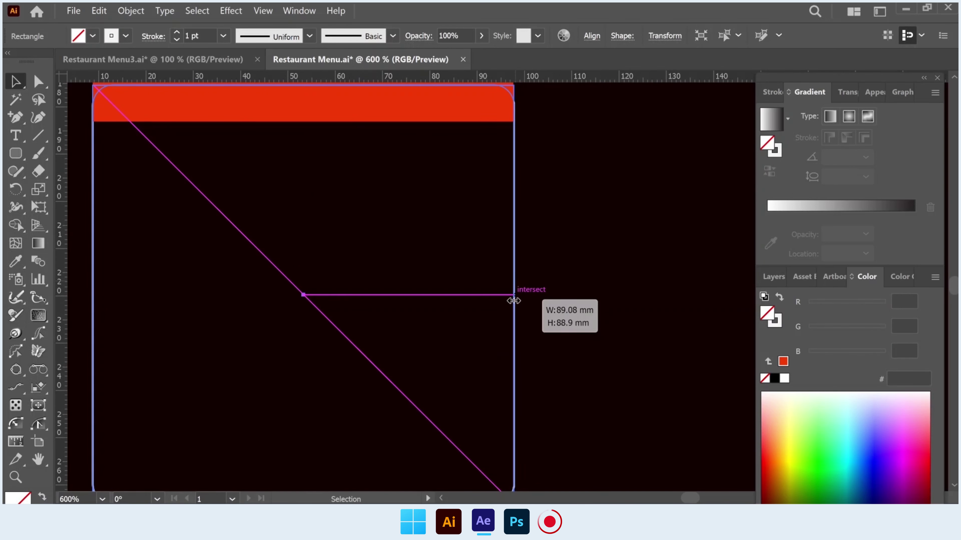
drag(513, 301, 510, 299)
shift+click(392, 114)
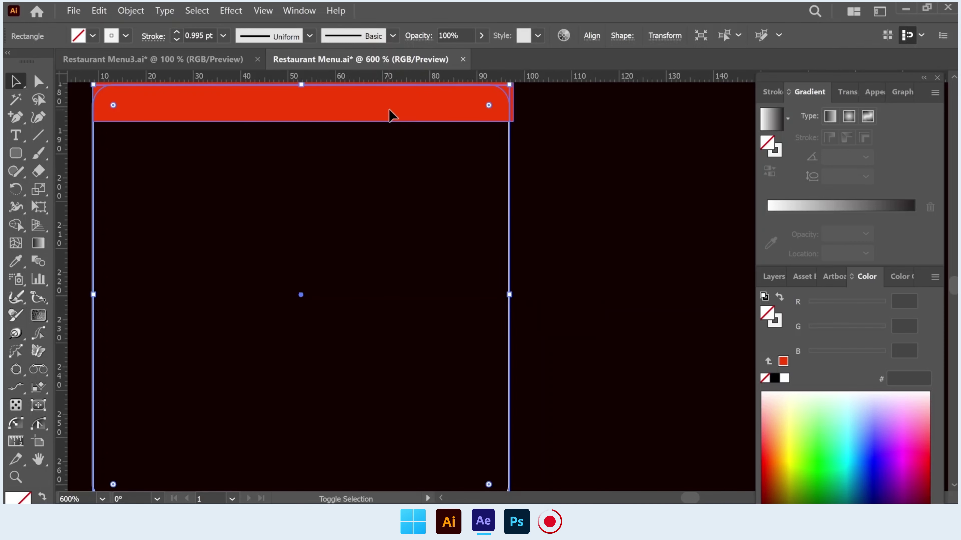
click(590, 37)
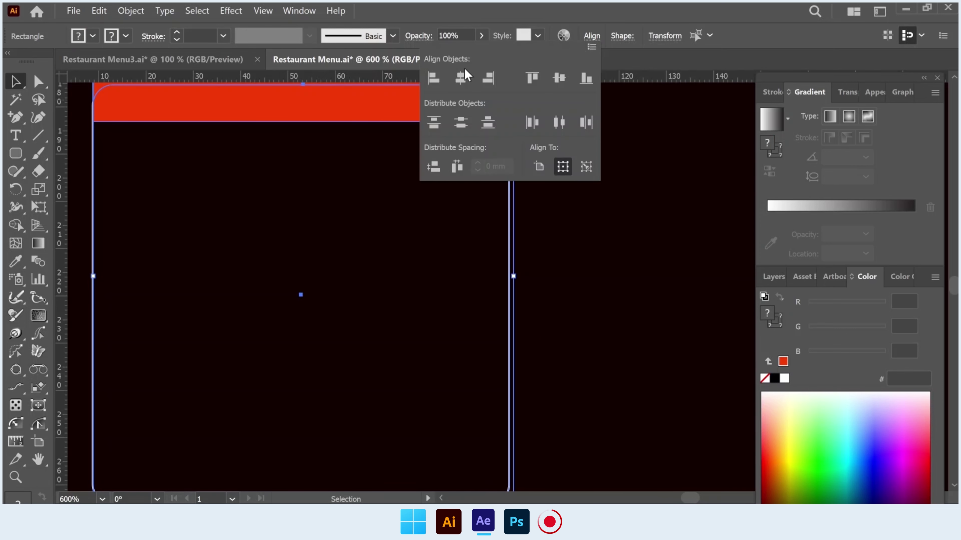
click(465, 77)
key(ctrl+minus)
key(ctrl+minus)
click(179, 158)
scroll(179, 158, down, 1)
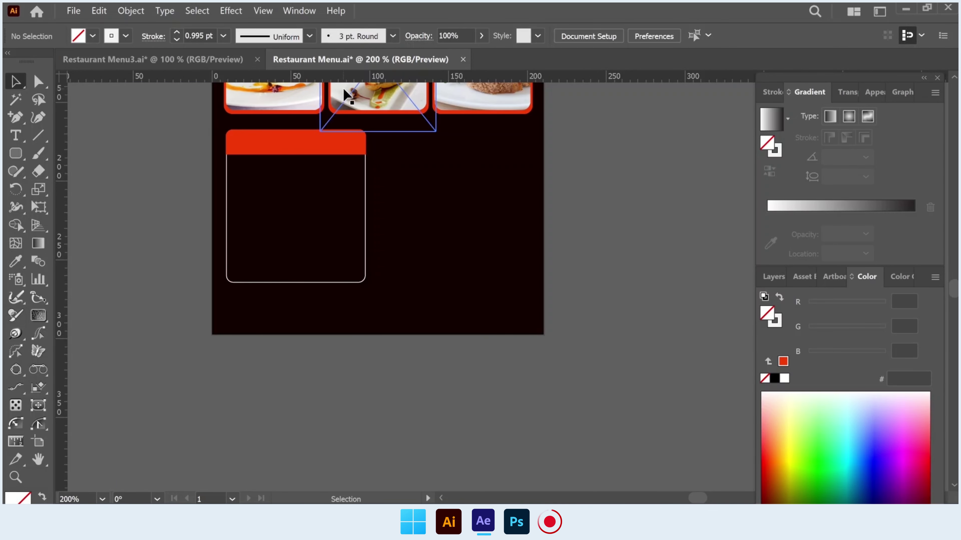
scroll(444, 210, up, 5)
scroll(180, 279, down, 2)
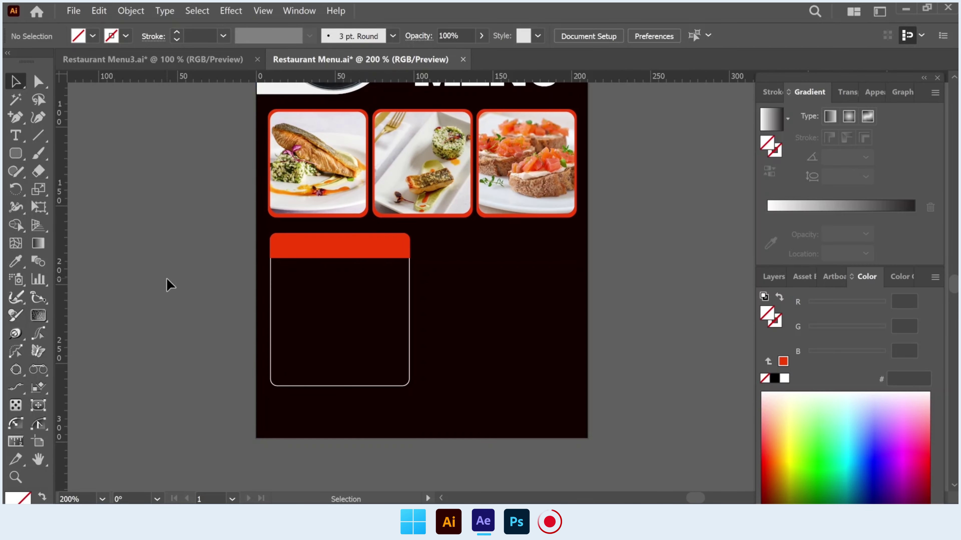
Step: Paste the ten sandwich items, Bacon, Lettuce, Tomato through Ham Cheese, into the outlined box
key(ctrl+v)
drag(478, 250, 312, 278)
click(115, 195)
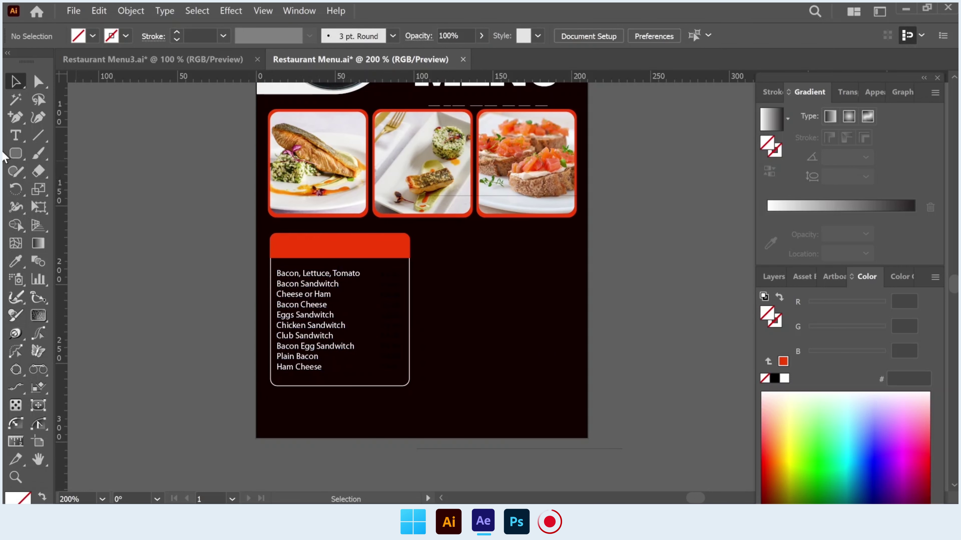
drag(15, 153, 117, 168)
Step: Add a tall #FDA800 rectangle beside the sandwich list, placed behind the $ 9.00 prices
key(m)
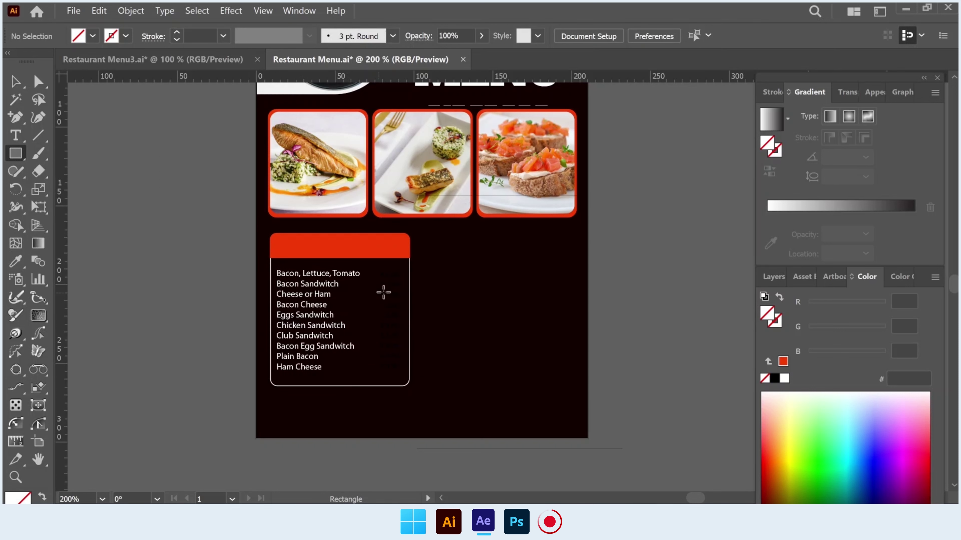
drag(389, 326, 404, 377)
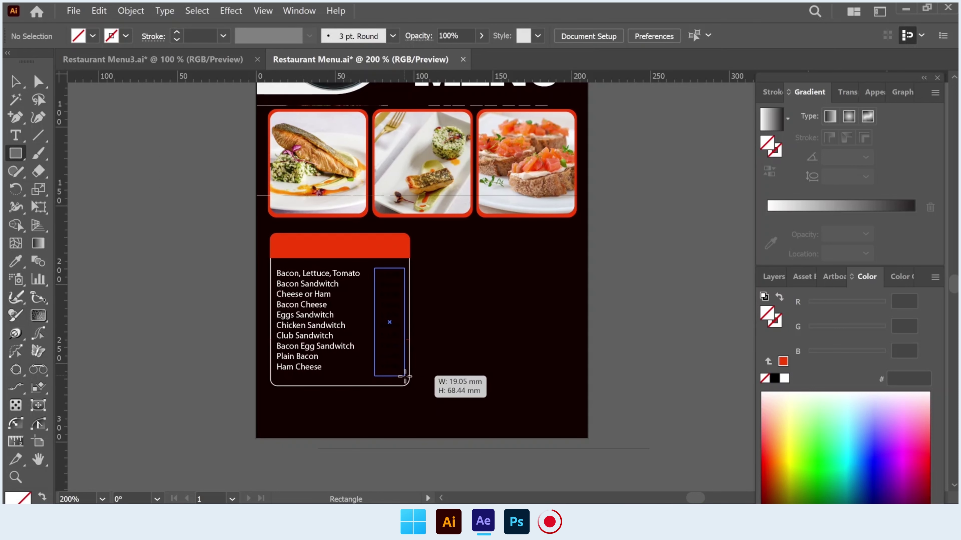
scroll(389, 259, up, 3)
scroll(388, 259, up, 3)
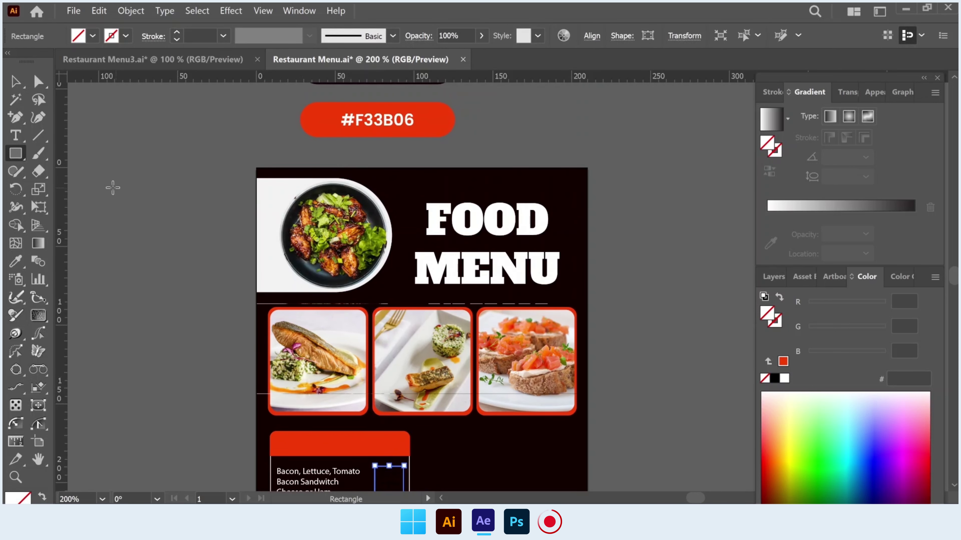
click(15, 261)
scroll(327, 187, up, 3)
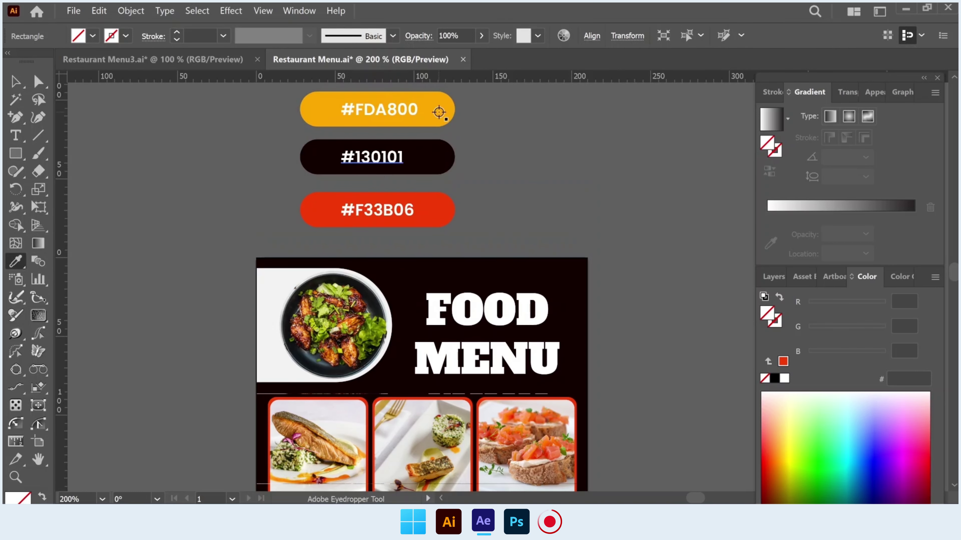
click(438, 112)
scroll(414, 230, down, 8)
click(16, 82)
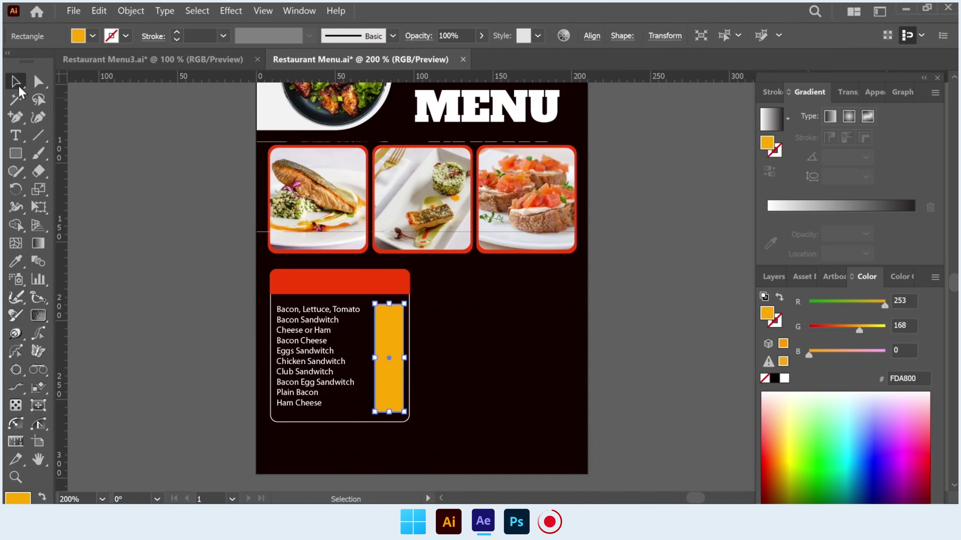
key(ctrl+shift+bracketleft)
key(ctrl+bracketright)
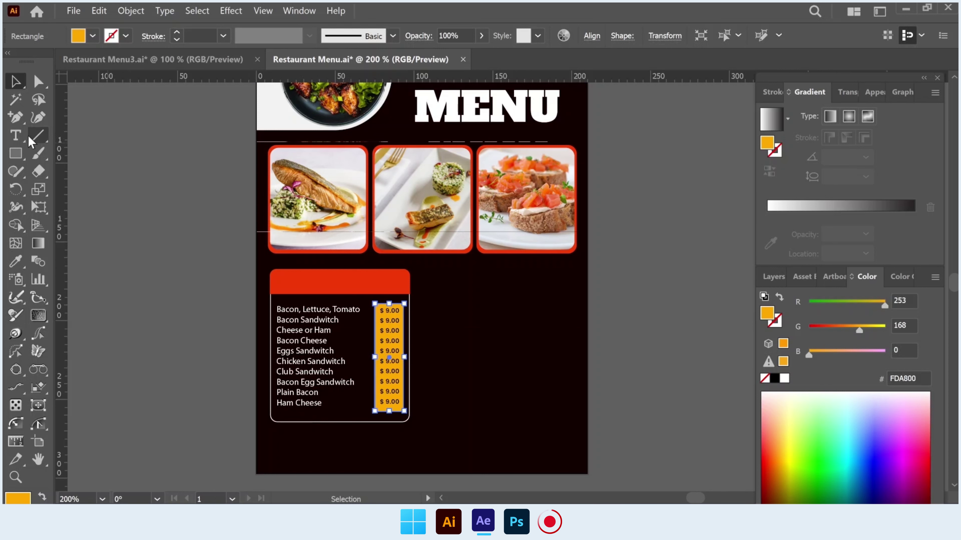
click(15, 135)
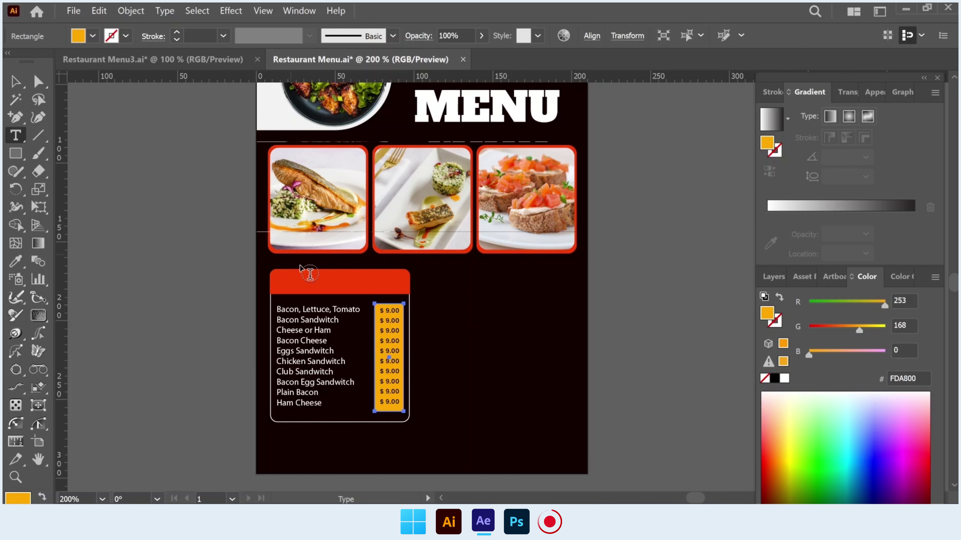
Step: Add a 'sandwitch' text label and copy the menu text's white style onto it
click(223, 290)
text(sandwitch)
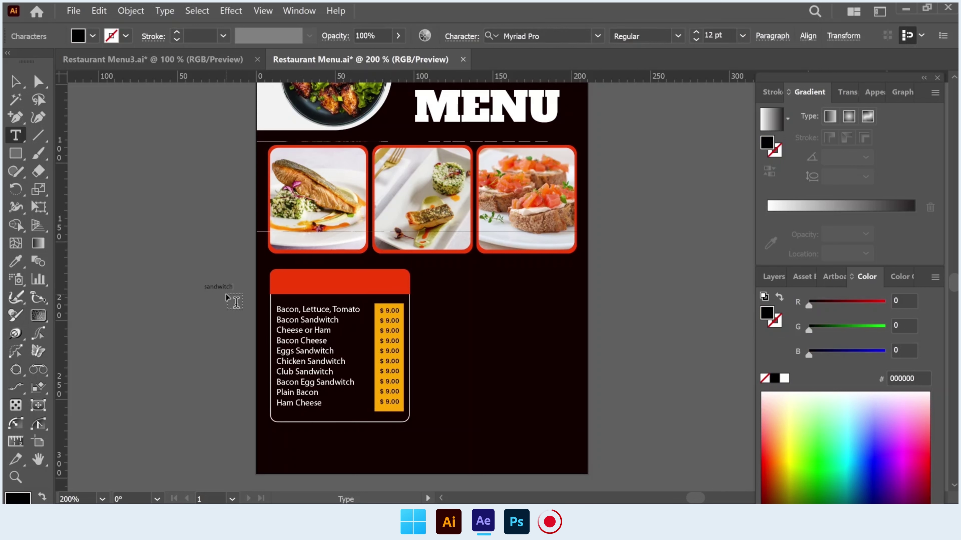
key(ctrl+a)
click(15, 262)
click(314, 320)
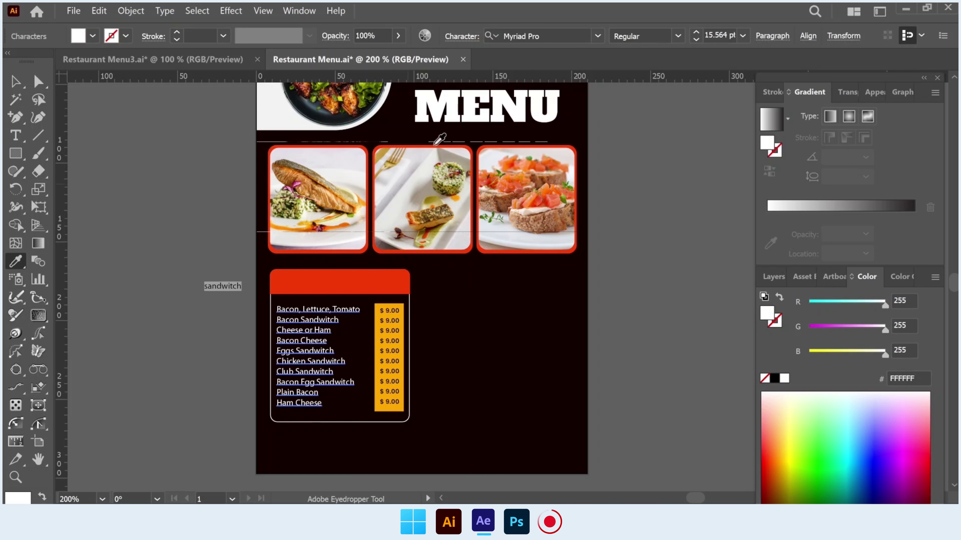
Step: Set the label to Poppins SemiBold, All Caps, 18 pt
click(545, 36)
text(popp)
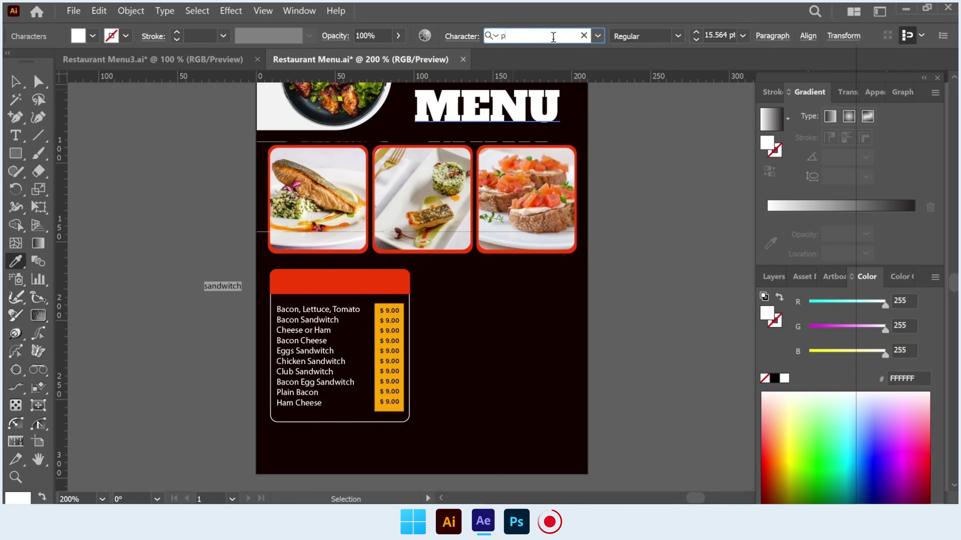
click(657, 342)
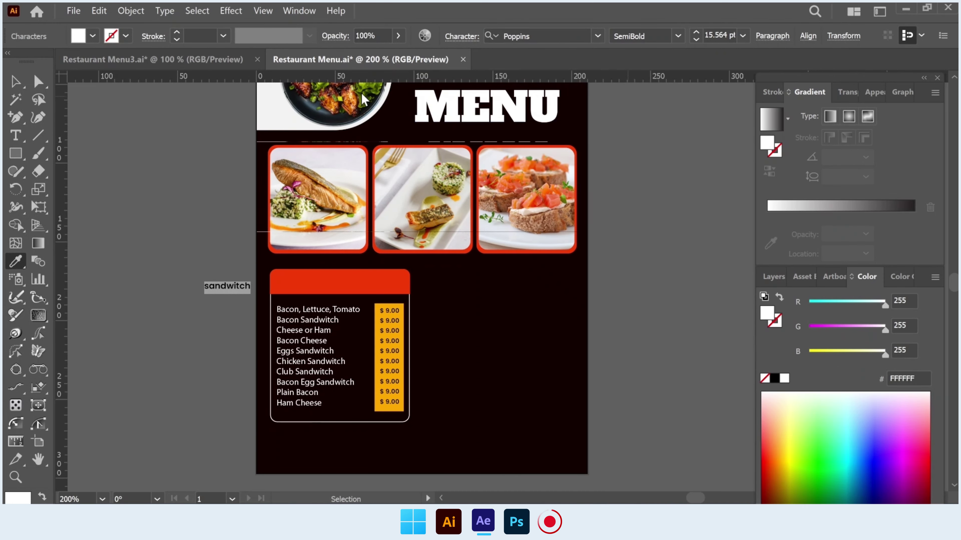
click(461, 36)
click(319, 192)
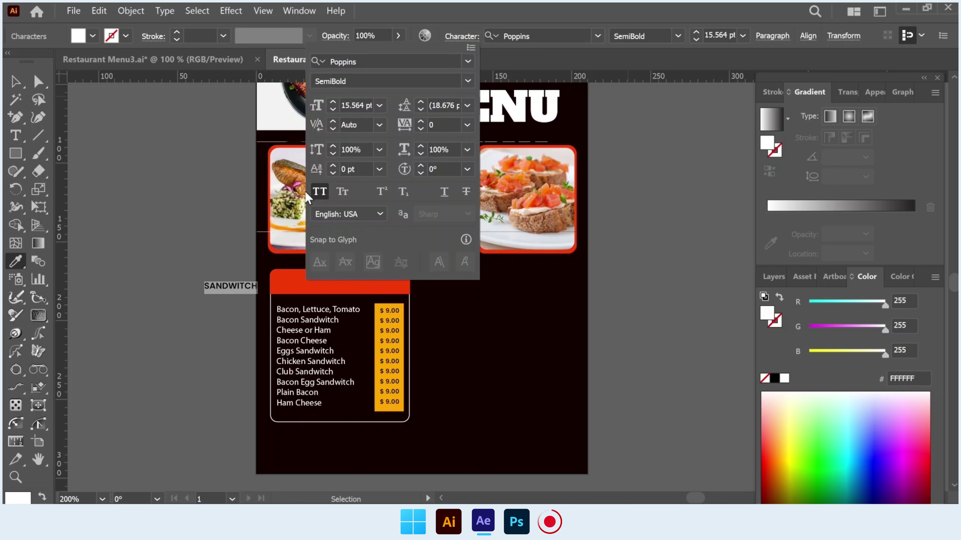
click(348, 106)
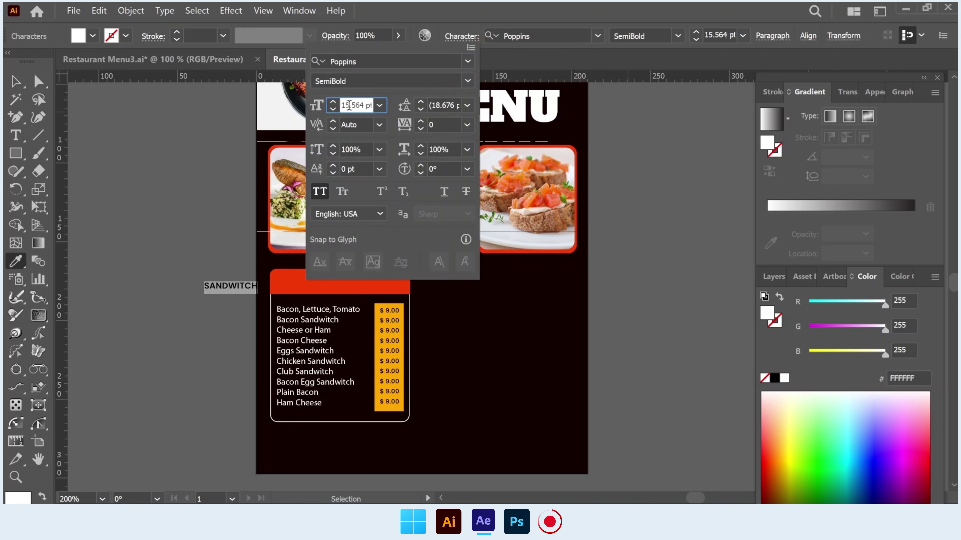
text(18)
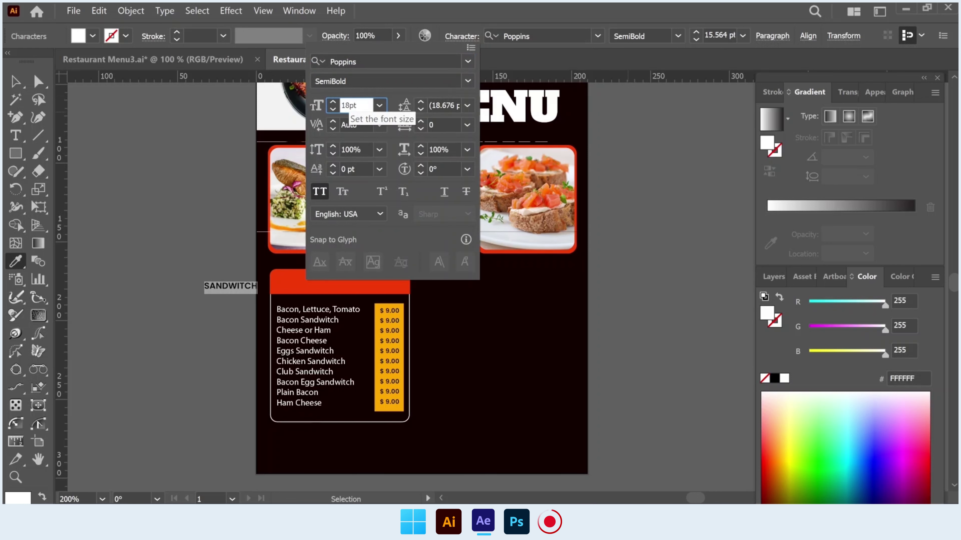
key(Return)
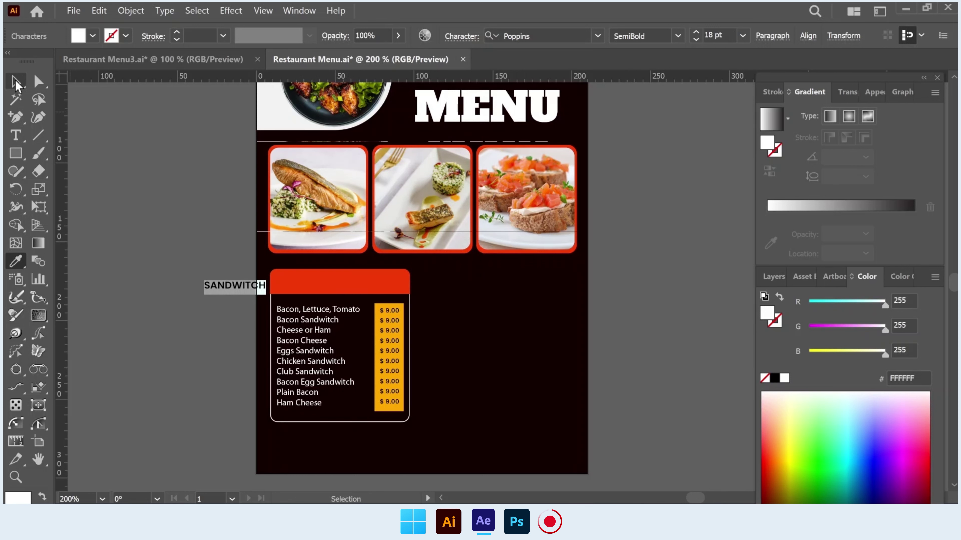
click(16, 81)
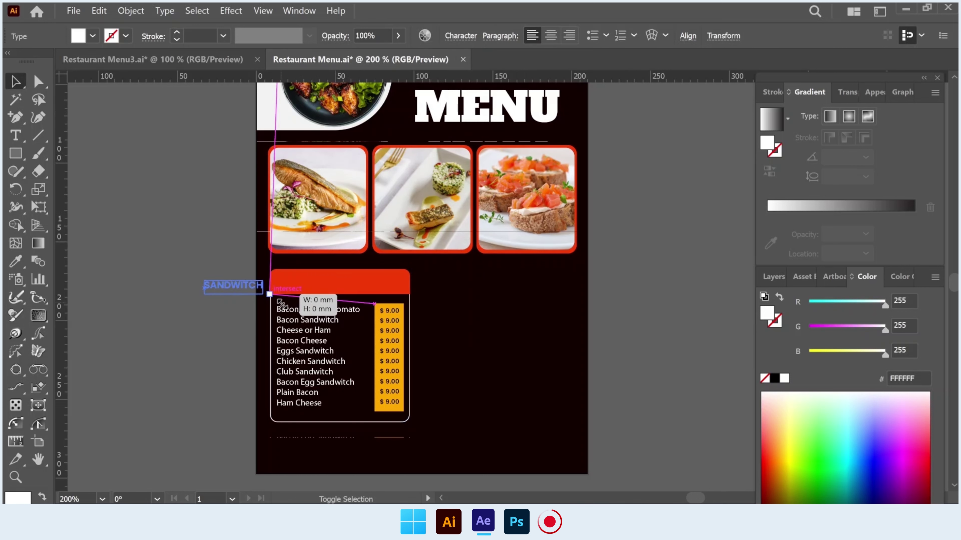
Step: Move the SANDWITCH heading onto the red header bar
drag(269, 294, 347, 282)
scroll(346, 273, down, 1)
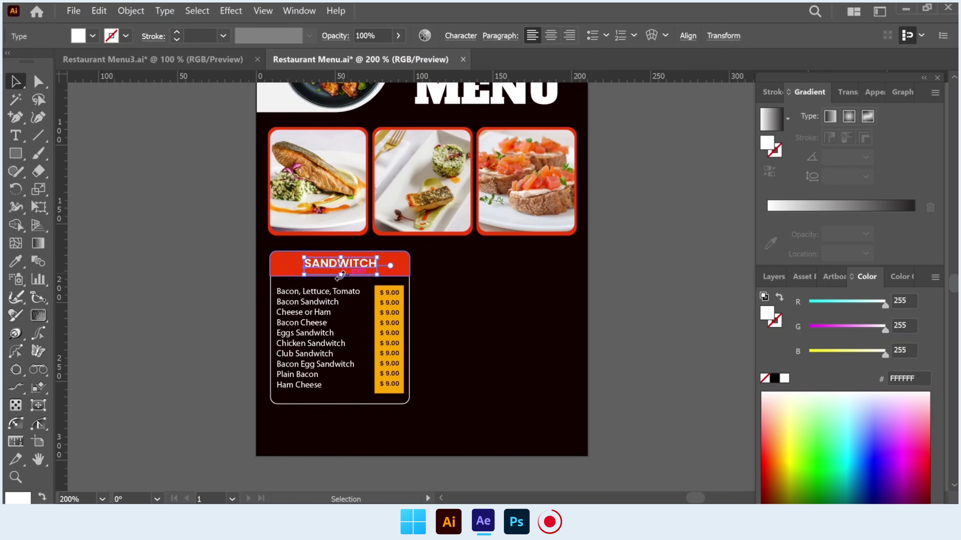
click(211, 264)
Step: Duplicate the whole sandwich card to the right at the same height
drag(400, 348, 429, 413)
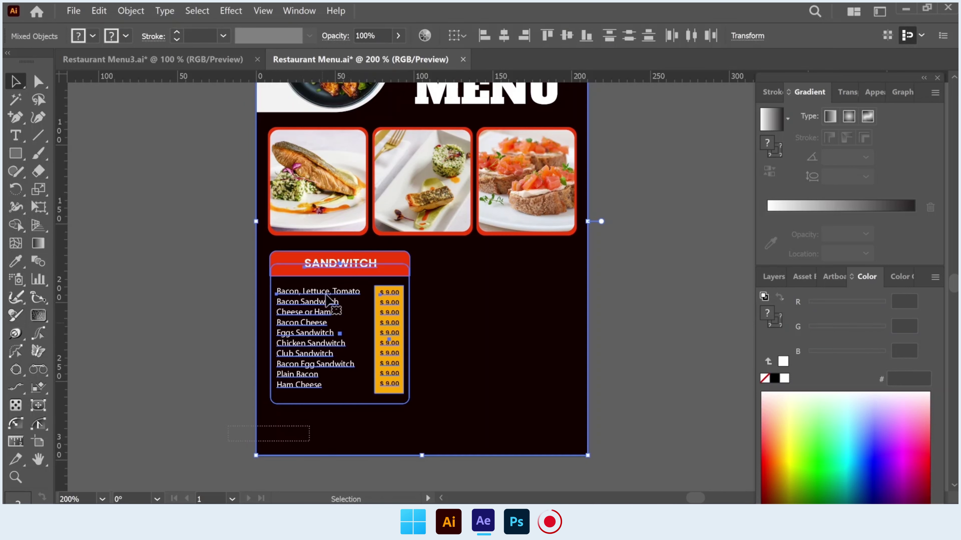
click(319, 280)
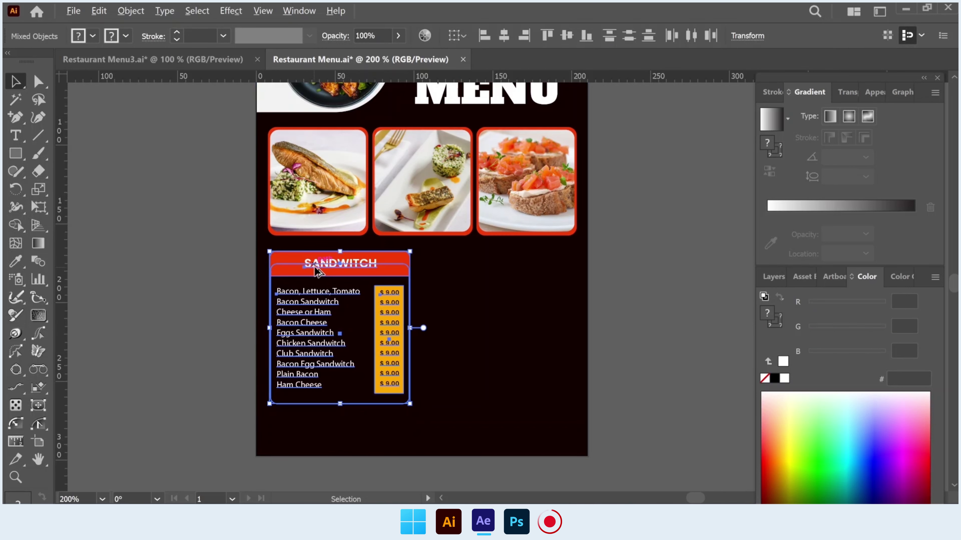
drag(317, 271, 484, 271)
click(608, 291)
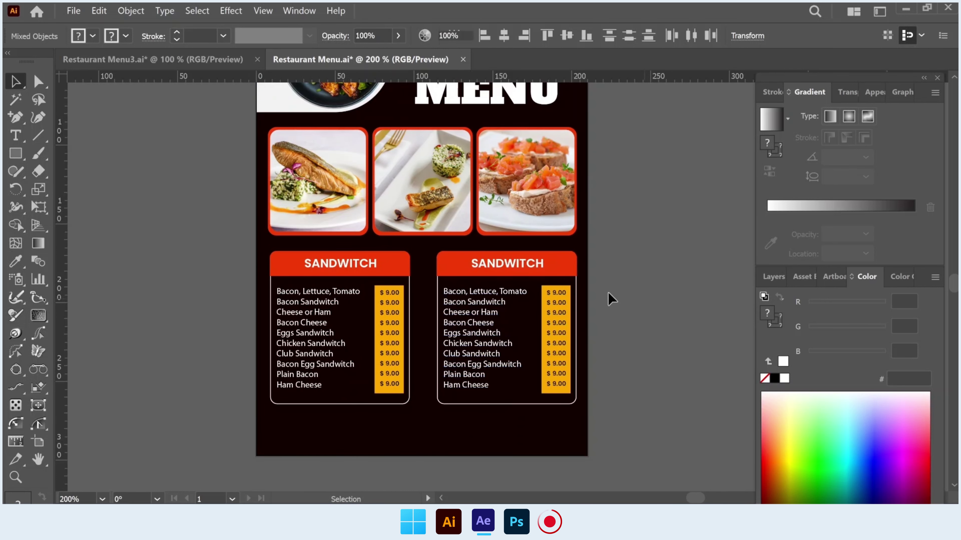
Step: Retype the copied card's heading as SNACKS and nudge it to centre on the bar
click(19, 137)
double_click(509, 263)
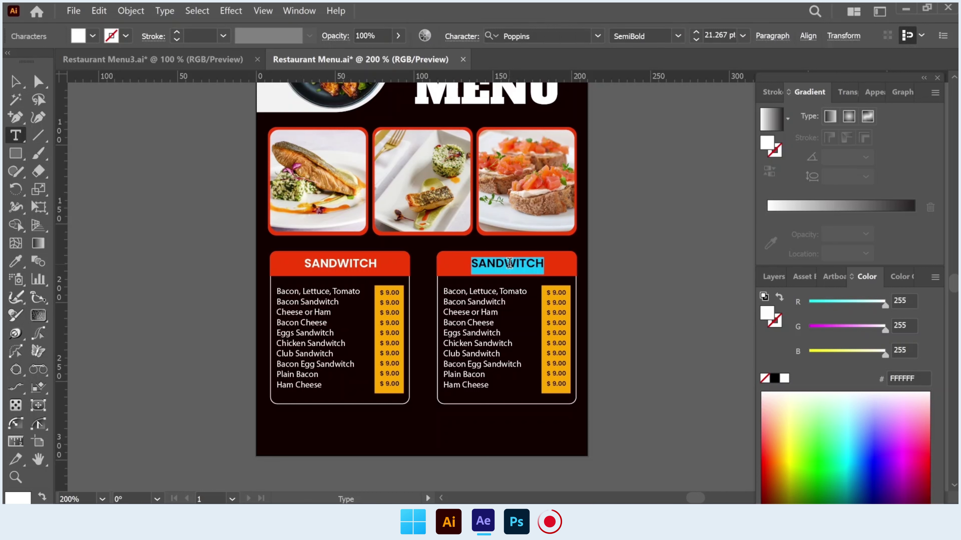
text(SNACKS)
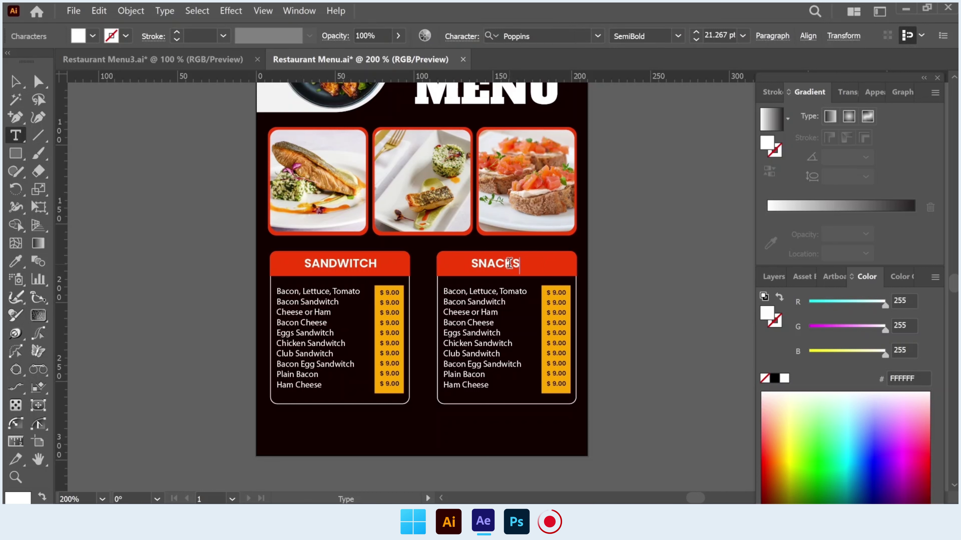
click(15, 81)
key(Right)
key(Right)
key(Right)
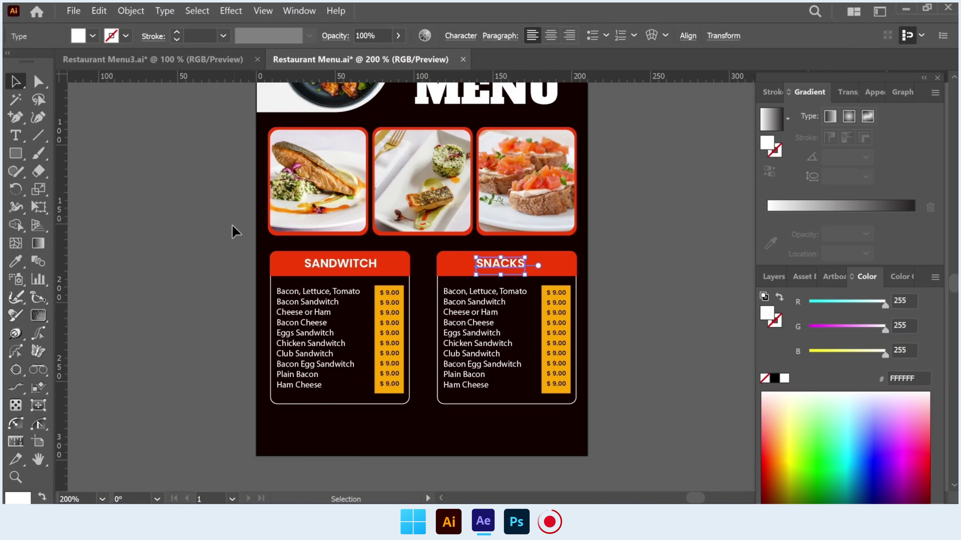
Step: Replace the copied sandwich items with the pasted snack list, Fried Eggs to Mixed Chocolate
click(466, 307)
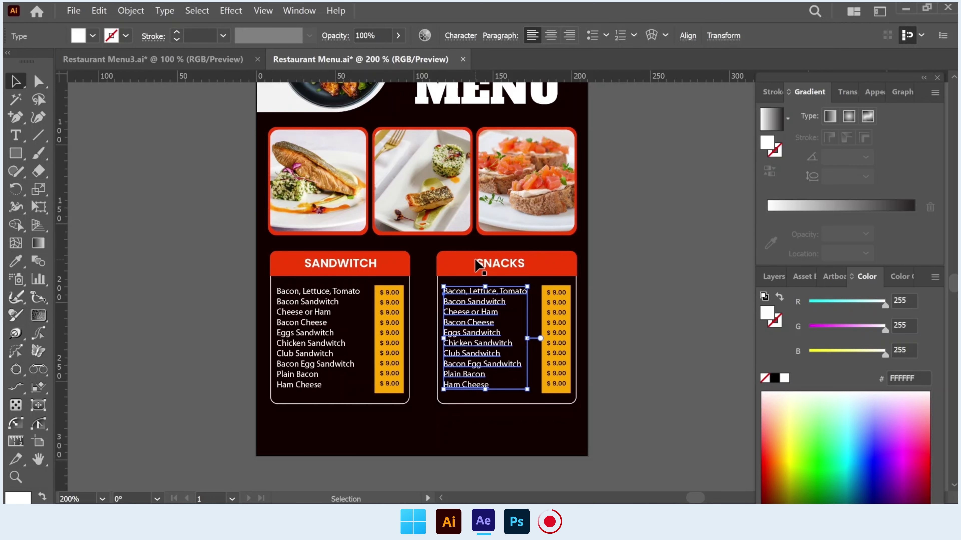
key(Delete)
scroll(193, 289, down, 5)
scroll(192, 290, up, 2)
scroll(193, 290, up, 2)
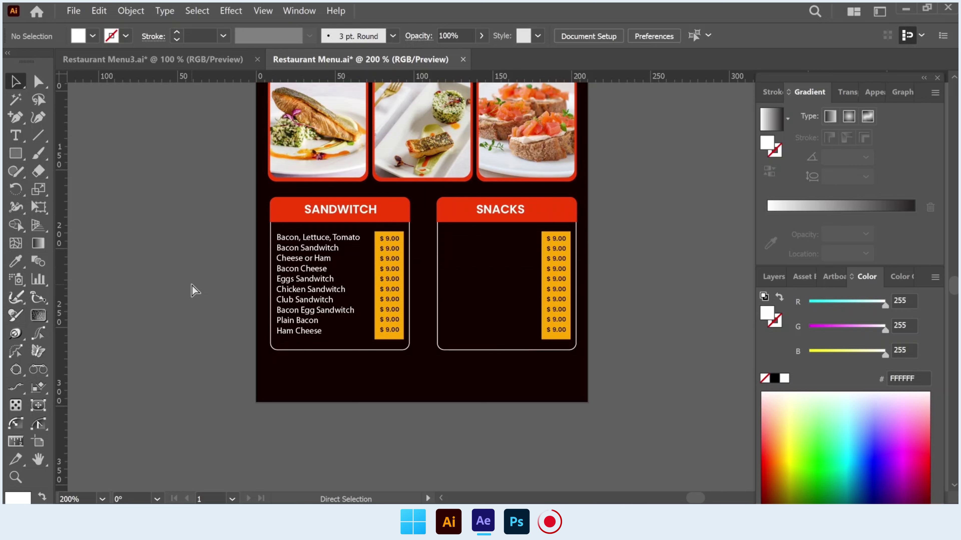
text(Fried Eggs Scrambled Eggs Spanish Omelette Beef Burger Tripple Veg Burger Kebab Double Bacon Burger Tripple Bacon Burger Vanilla Strawbery Mixed Chocolate)
drag(488, 248, 463, 243)
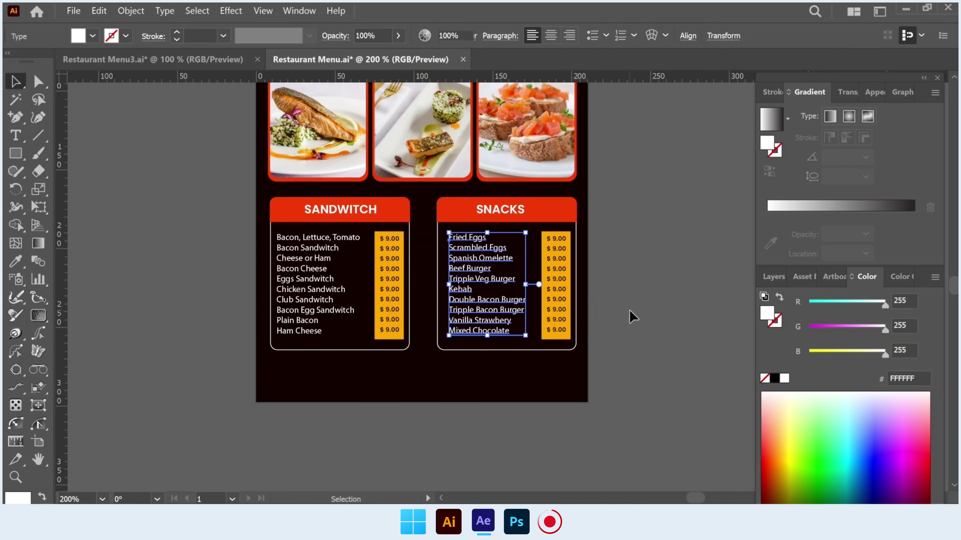
click(632, 317)
Step: Draw a wide rectangle below both cards with no fill and a white outline
drag(9, 155, 71, 156)
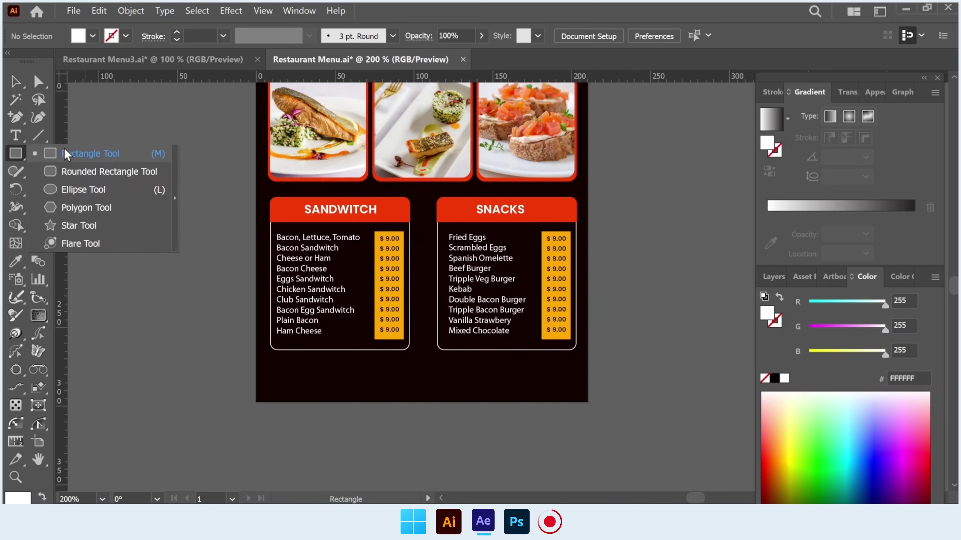
drag(284, 364, 574, 394)
click(92, 36)
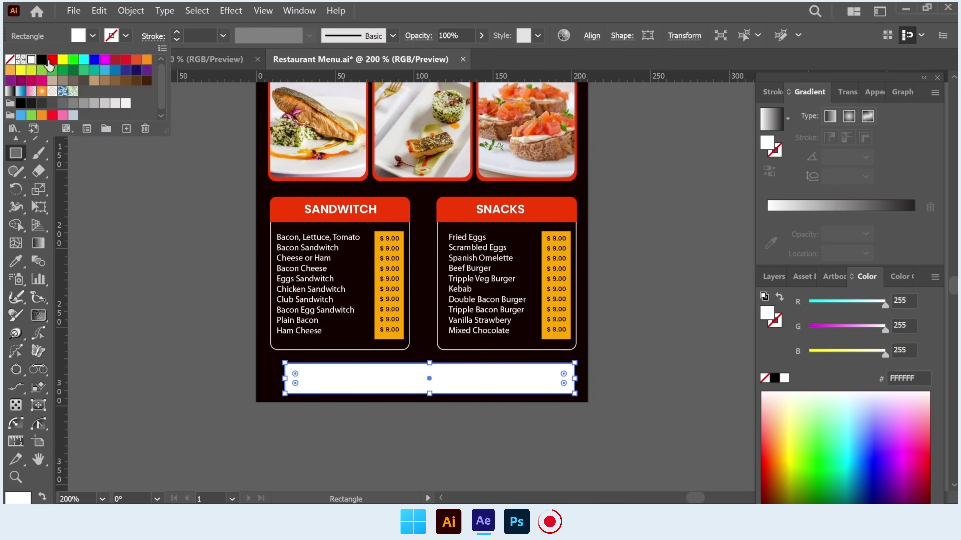
click(10, 61)
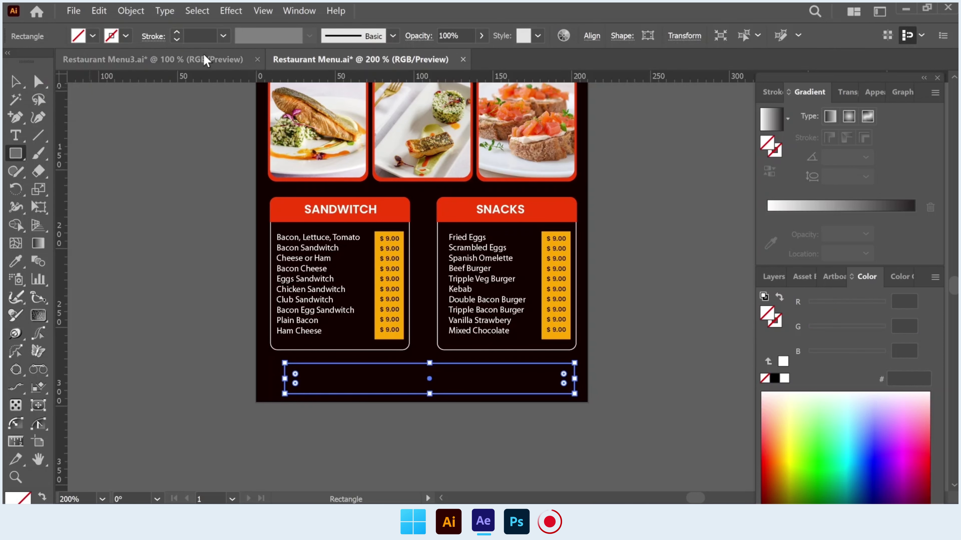
click(125, 36)
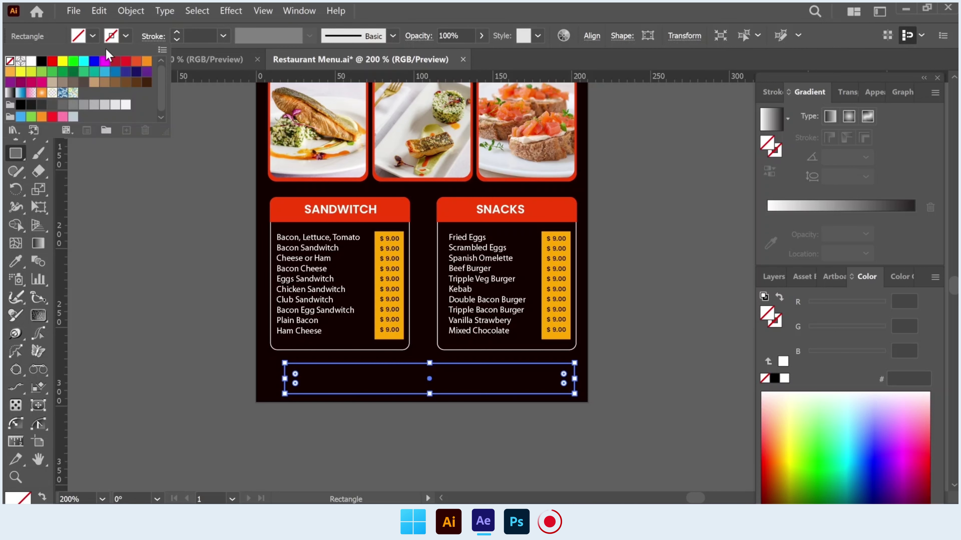
click(33, 62)
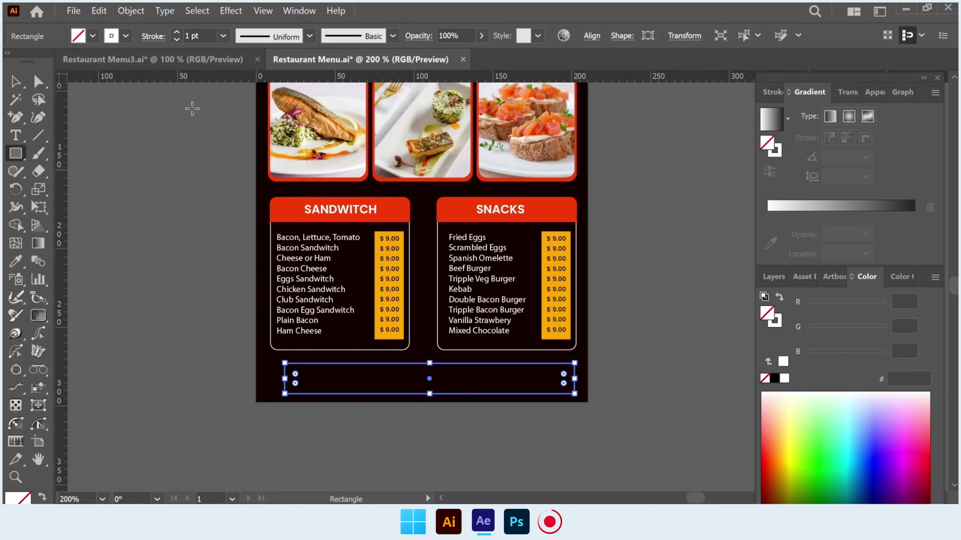
Step: Centre the bottom box horizontally and zoom out to show the whole poster
click(16, 81)
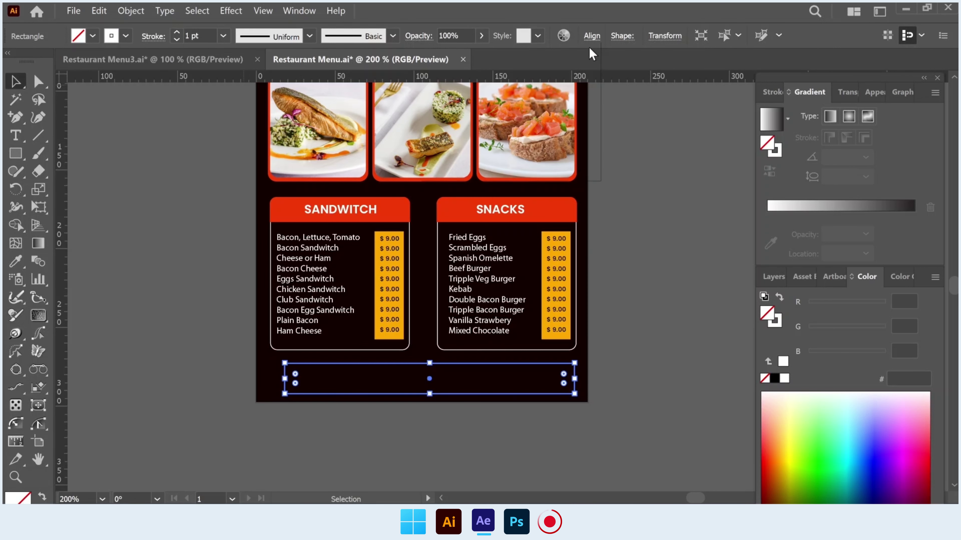
click(591, 36)
click(462, 80)
click(628, 271)
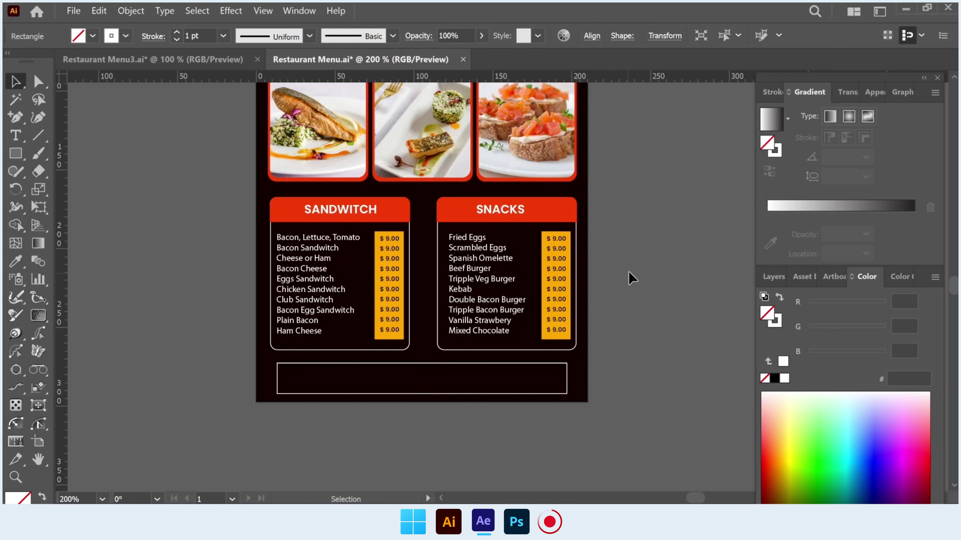
key(ctrl+minus)
mouse_move(523, 290)
mouse_down()
mouse_move(360, 328)
mouse_move(347, 363)
mouse_move(380, 366)
mouse_up()
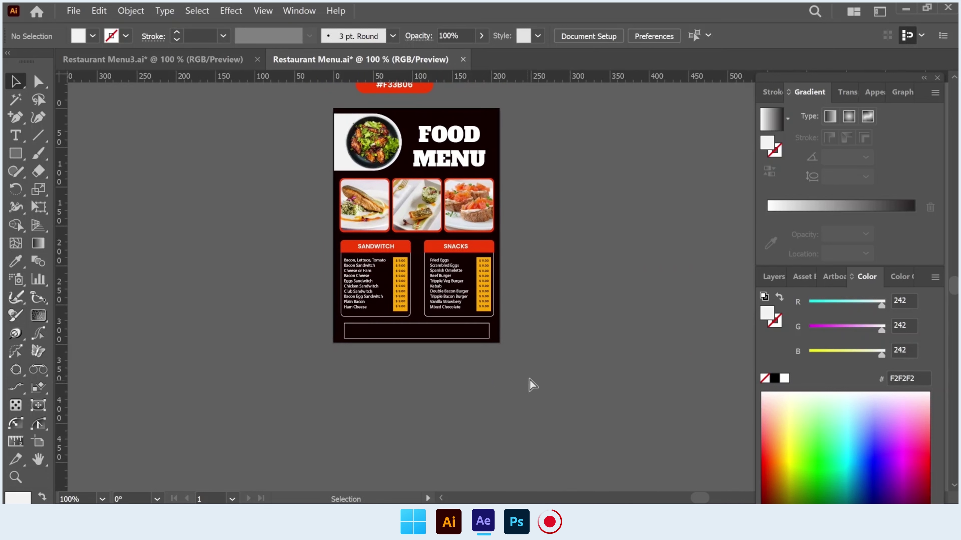
Step: Paste the FOR DELIVERIES CALL line with phone number and social icons, centred in the bottom box
key(ctrl+v)
drag(486, 305, 382, 349)
key(ctrl+z)
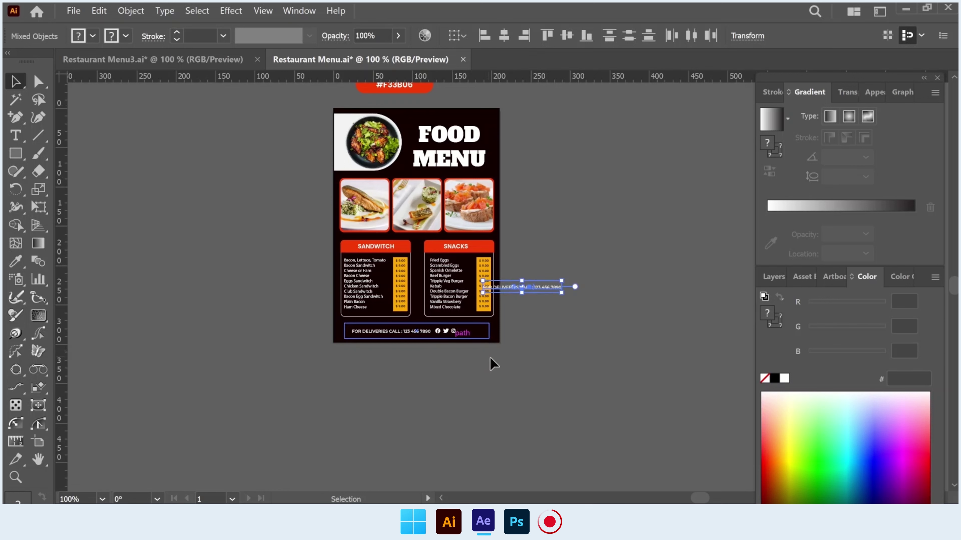
key(ctrl+shift+z)
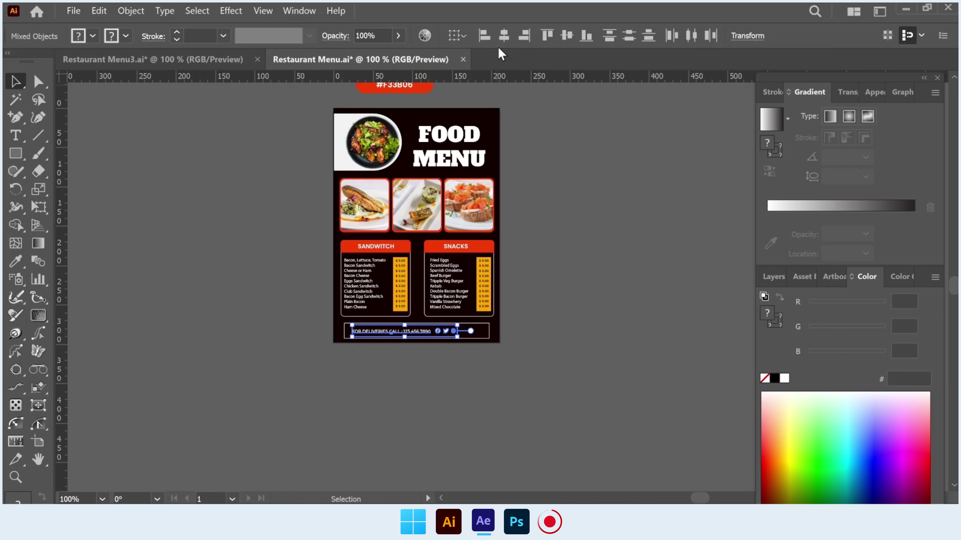
click(504, 35)
click(567, 251)
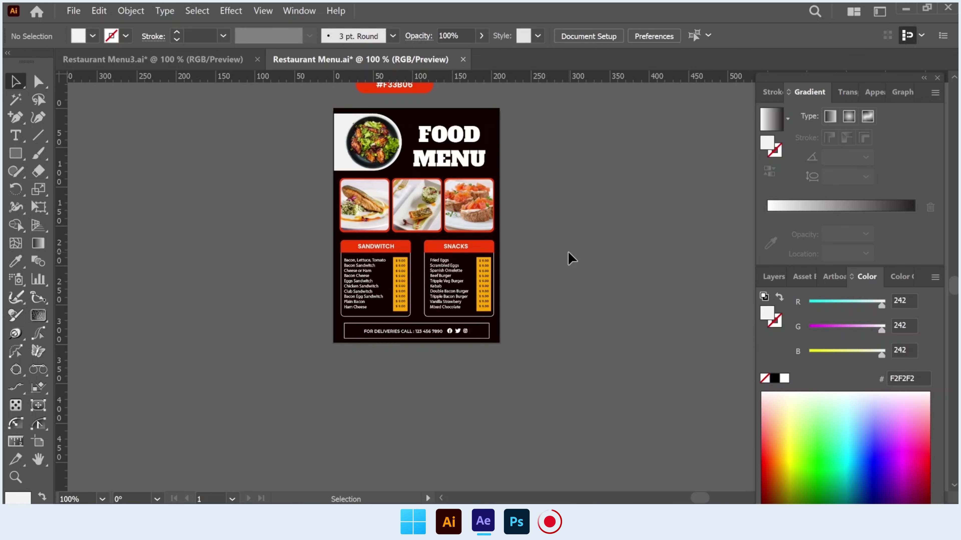
scroll(568, 251, up, 1)
scroll(568, 251, up, 2)
scroll(568, 255, up, 2)
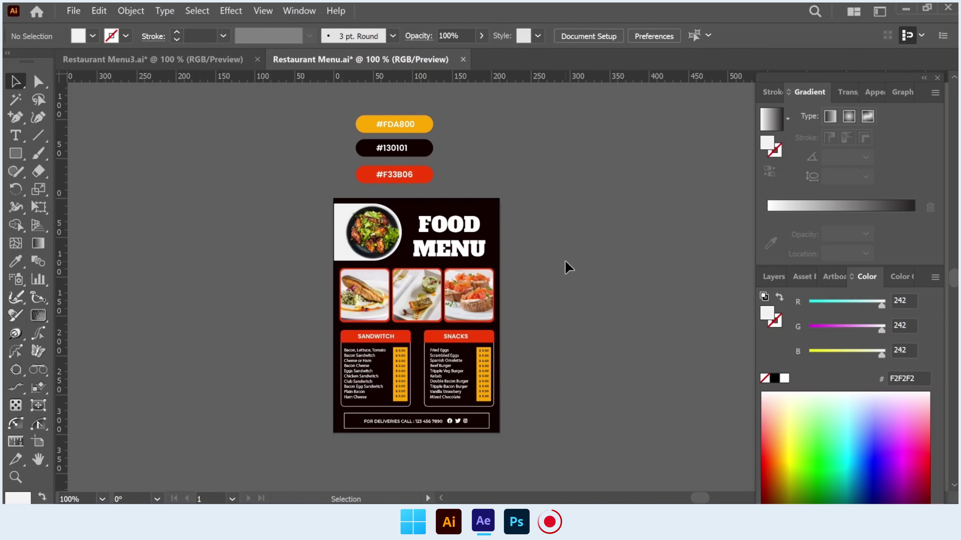